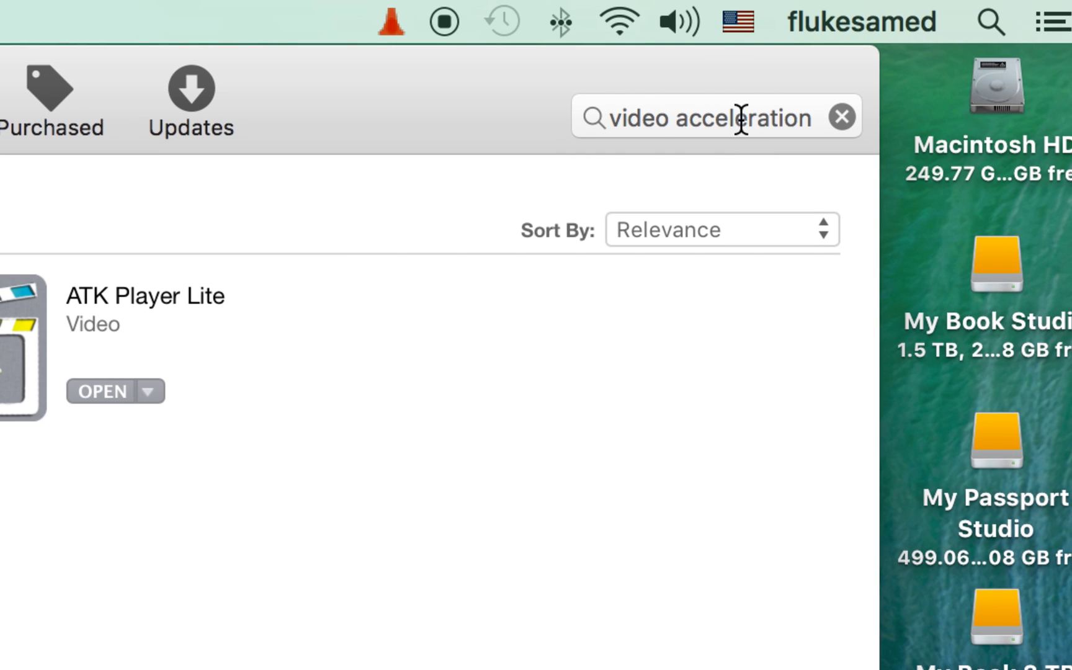
# Look up 'acceleration' from the search query in the dictionary, read the definition, then close it
pyautogui.doubleClick(713, 118)
pyautogui.rightClick(710, 117)
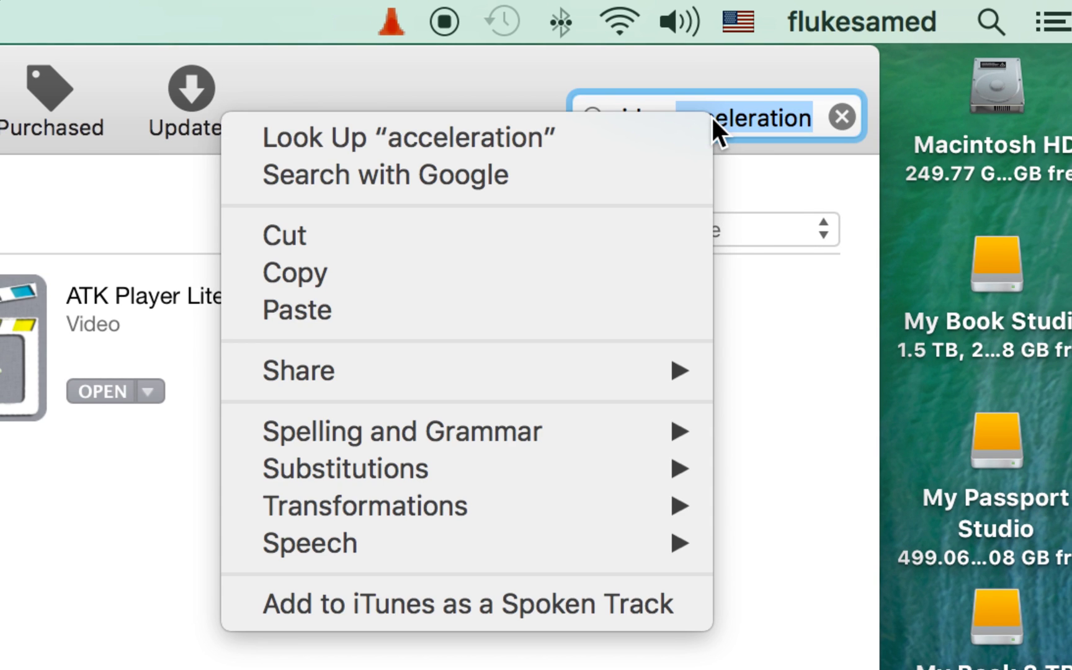
pyautogui.click(667, 136)
pyautogui.scroll(-4, 760, 354)
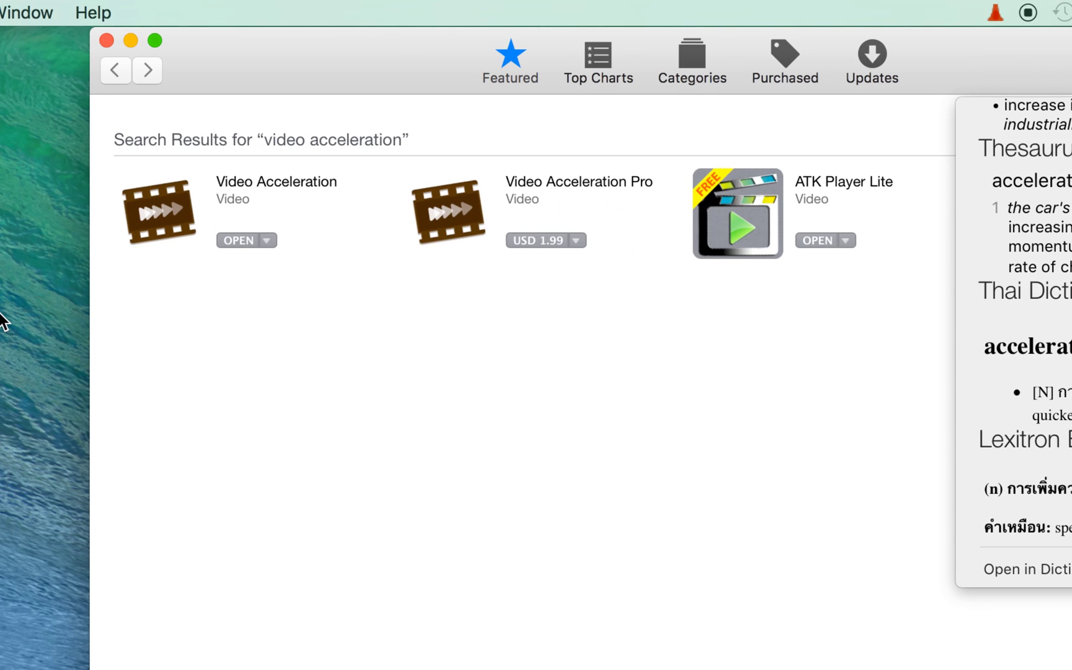
pyautogui.click(221, 329)
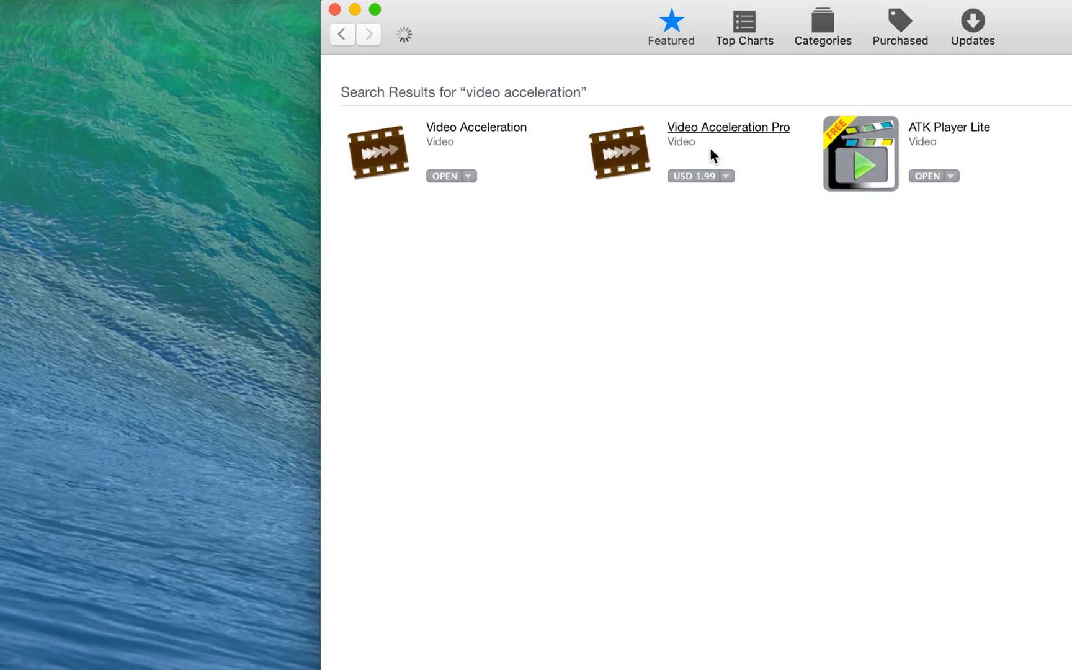
pyautogui.click(790, 149)
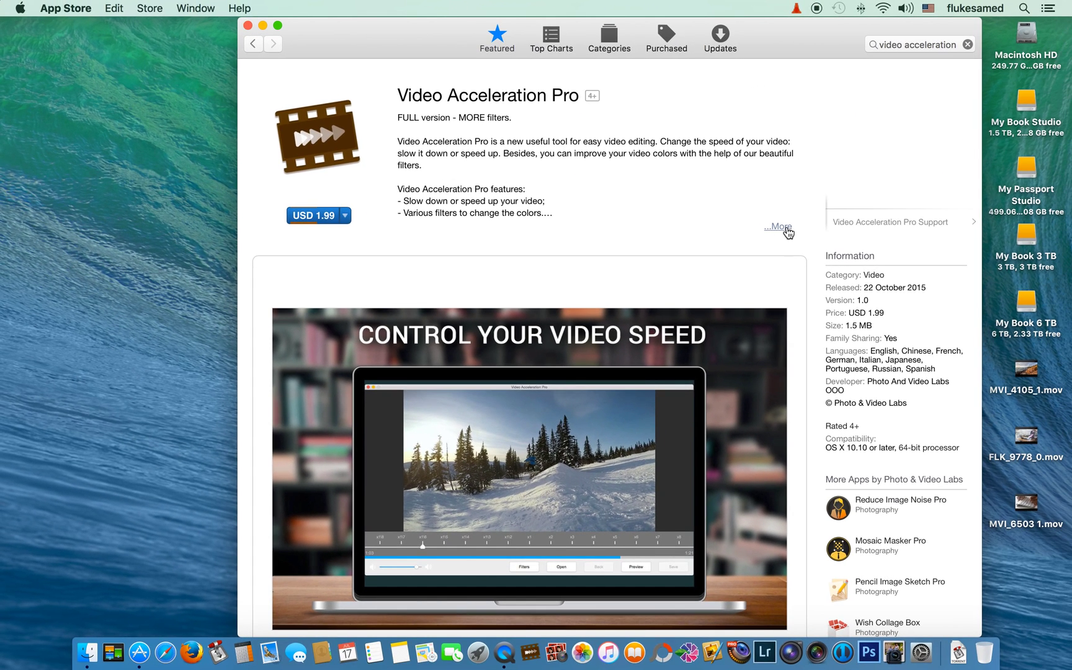
pyautogui.click(787, 229)
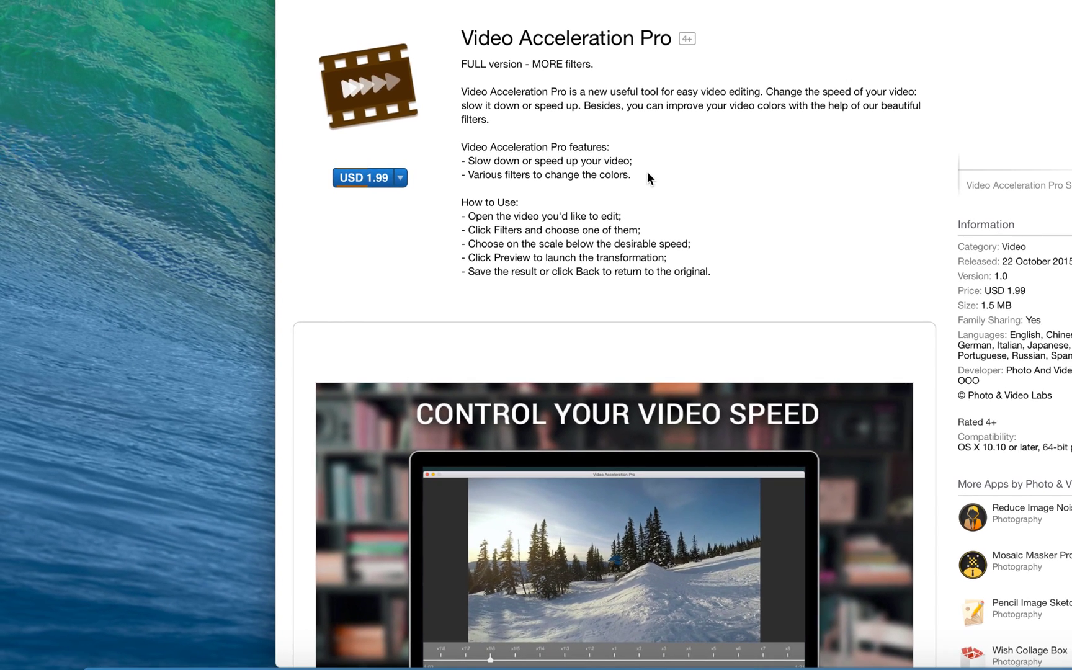
pyautogui.scroll(-5, 640, 478)
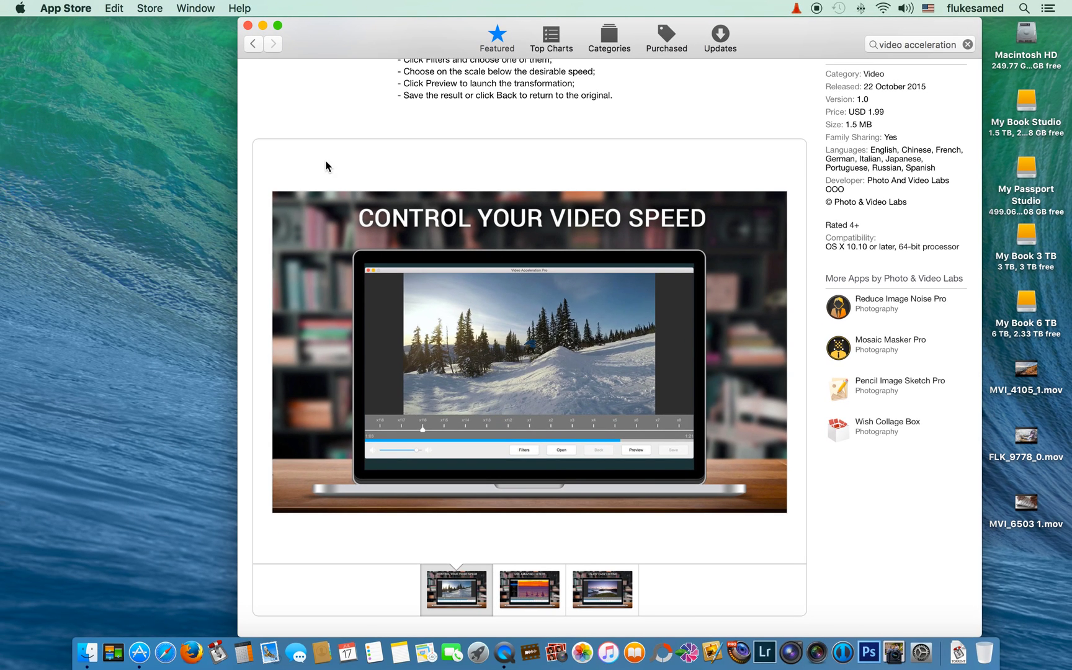
pyautogui.click(254, 46)
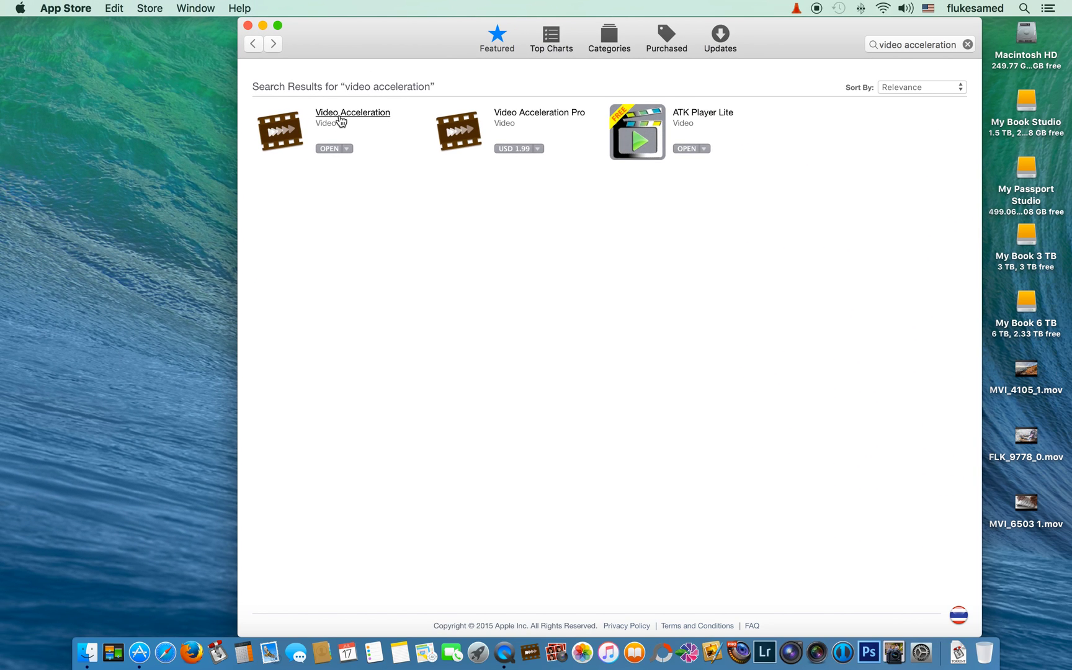
pyautogui.click(340, 114)
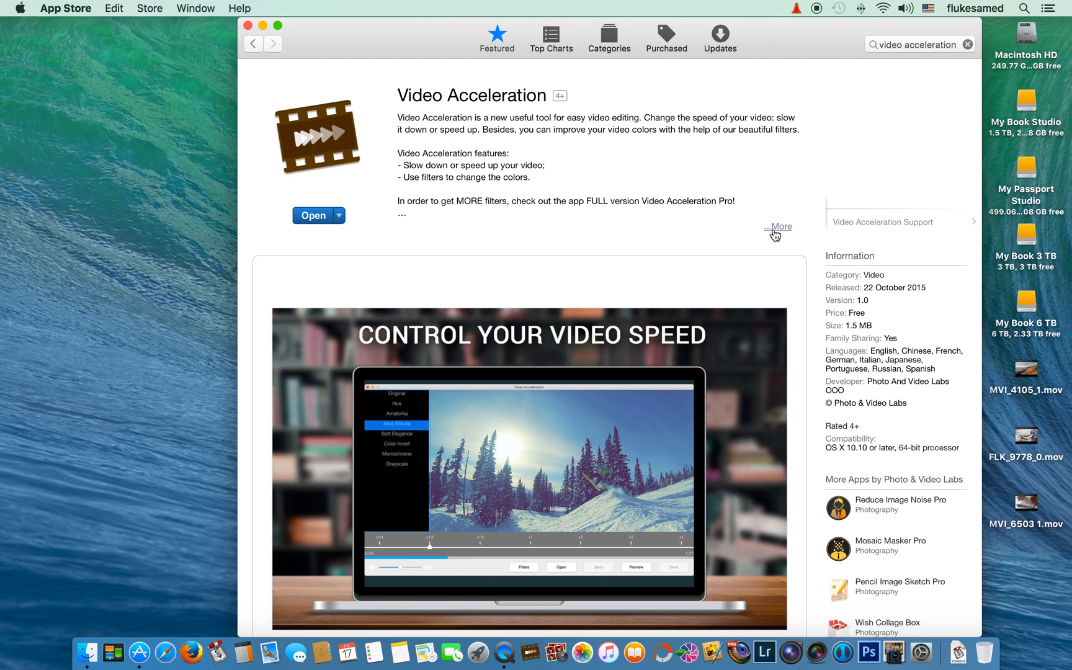
# Expand the Video Acceleration description, scroll through its How to Use steps, and launch the app
pyautogui.click(777, 226)
pyautogui.scroll(-5, 705, 330)
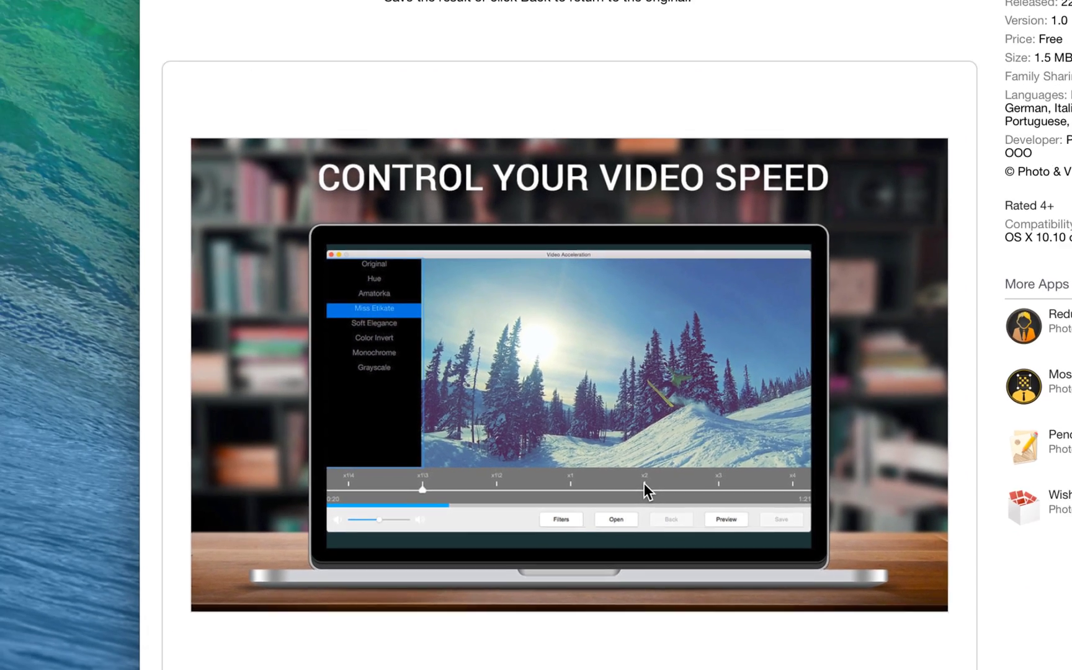
pyautogui.scroll(5, 539, 207)
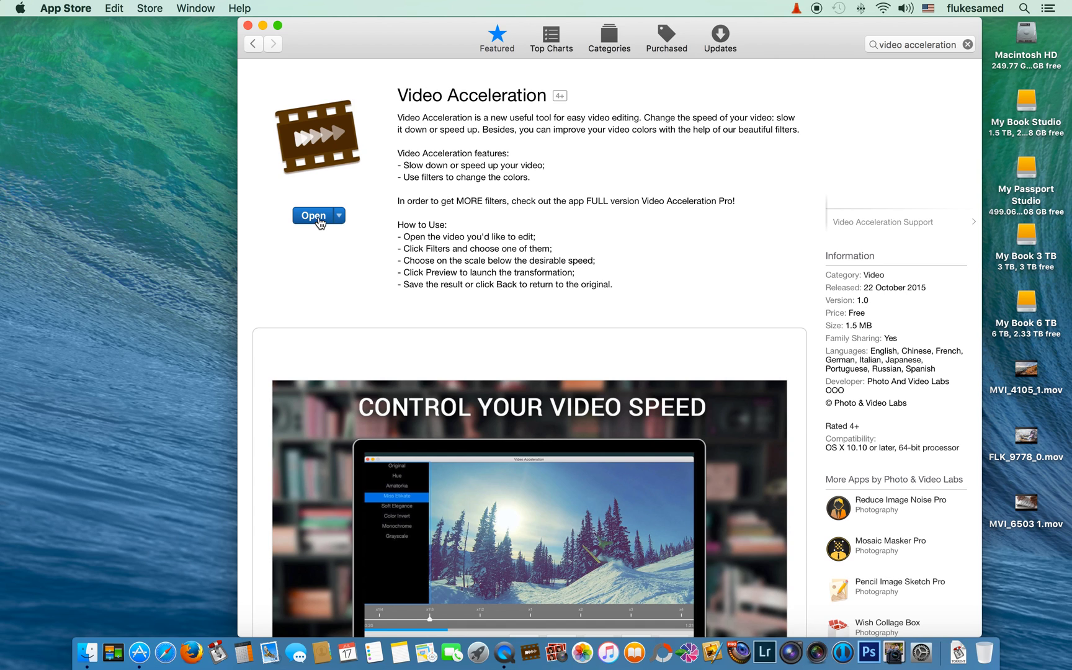
pyautogui.click(318, 218)
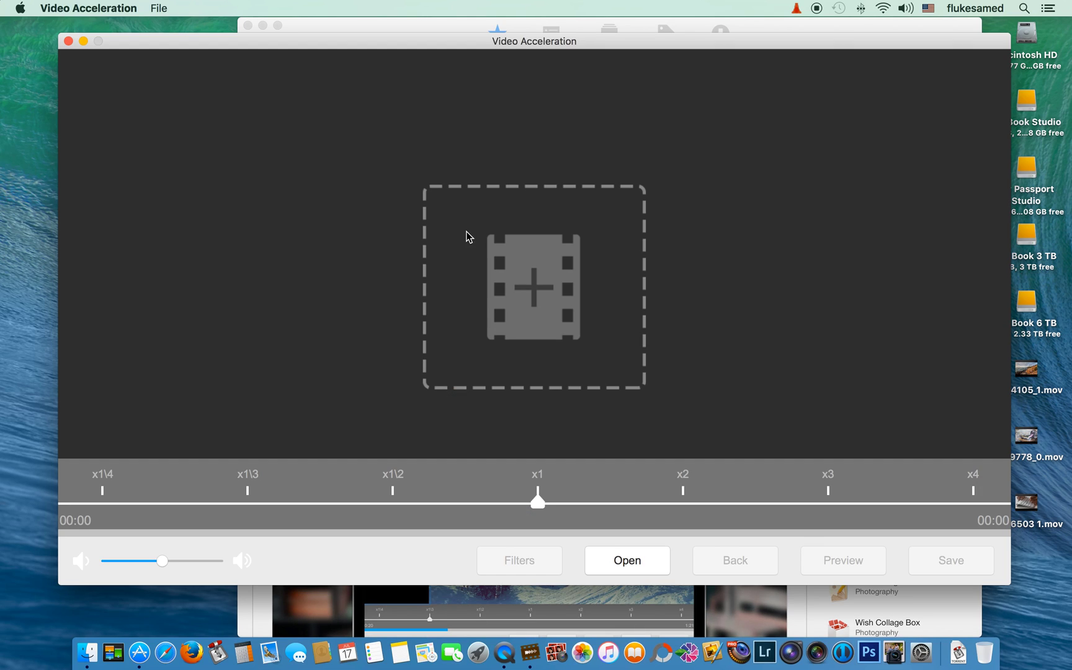
# Move the Video Acceleration window up-left and bring up the file picker for a video
pyautogui.moveTo(635, 39); pyautogui.dragTo(608, 22)
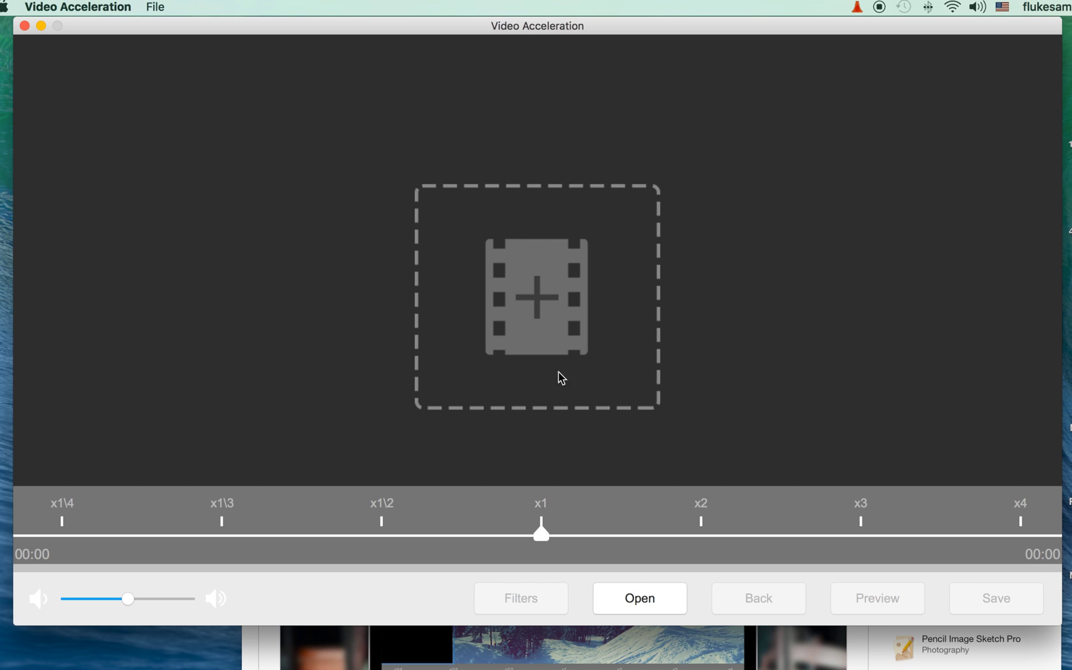
pyautogui.click(538, 302)
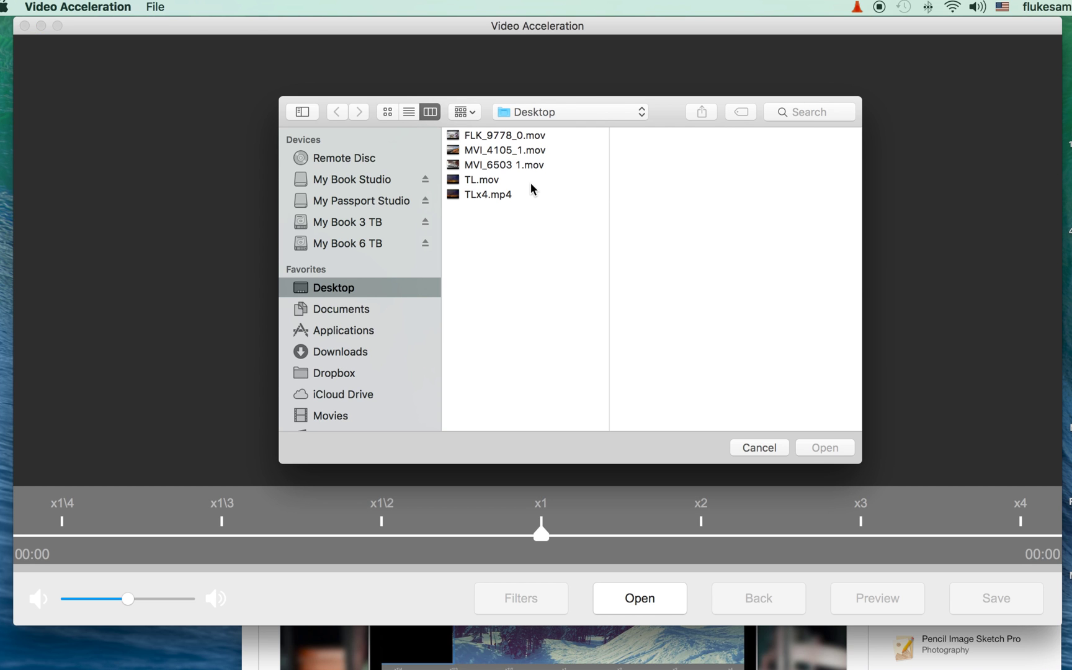
# Load MVI_4105_1.mov from the Desktop into the player
pyautogui.click(525, 150)
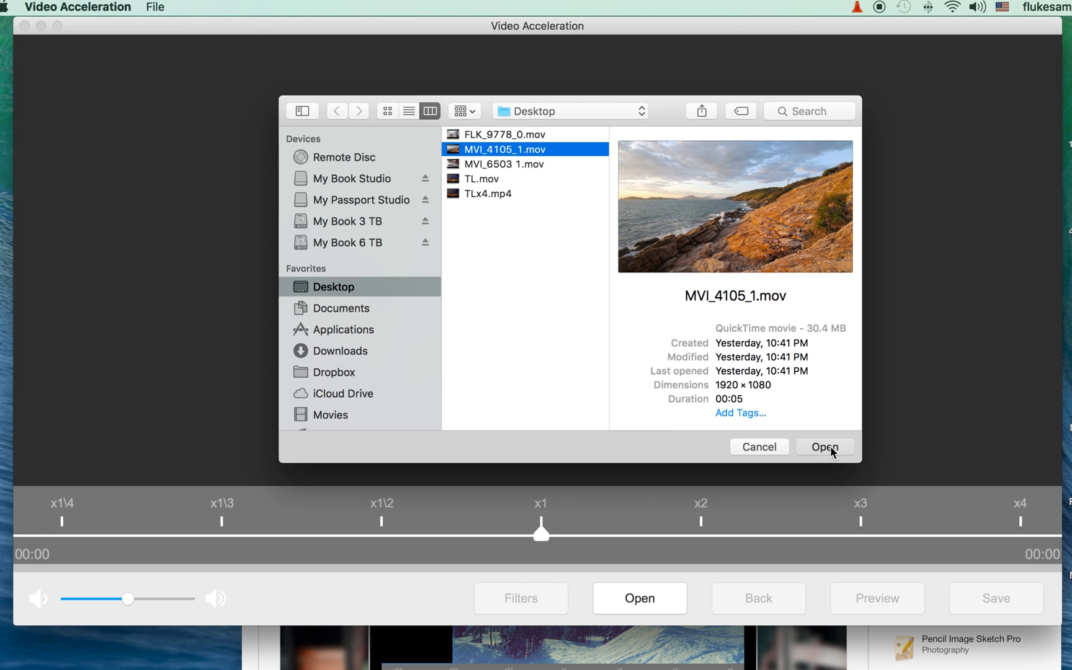
pyautogui.click(825, 449)
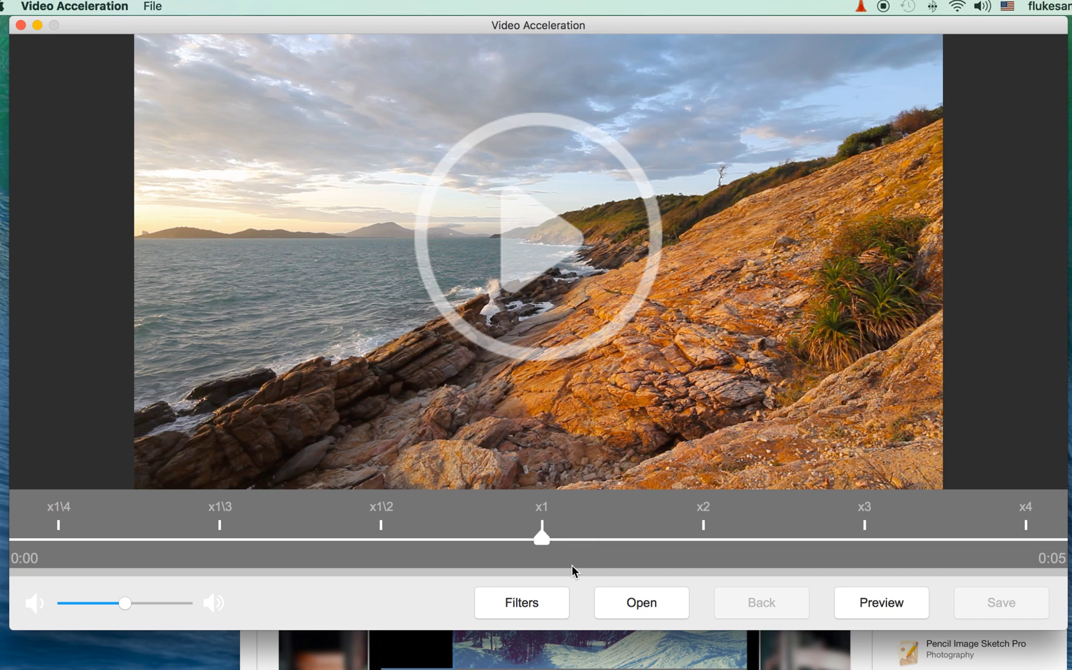
# Try the Original, Hue, Amatorka, Miss Etikate, Soft Elegance and Color Invert filters on the coastal clip
pyautogui.click(551, 603)
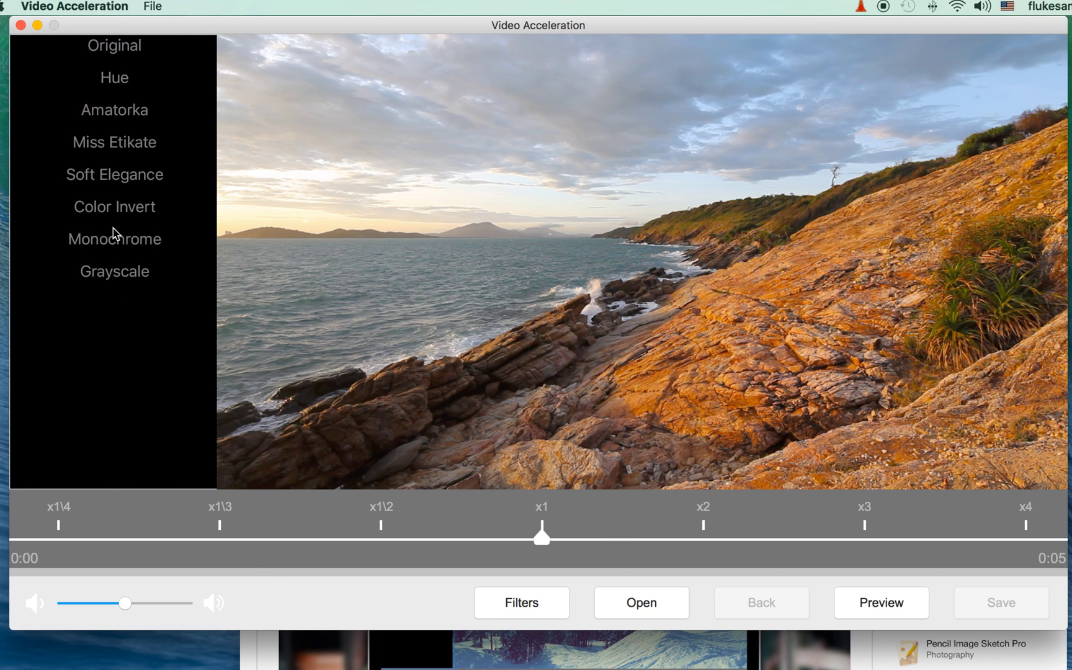
pyautogui.click(137, 47)
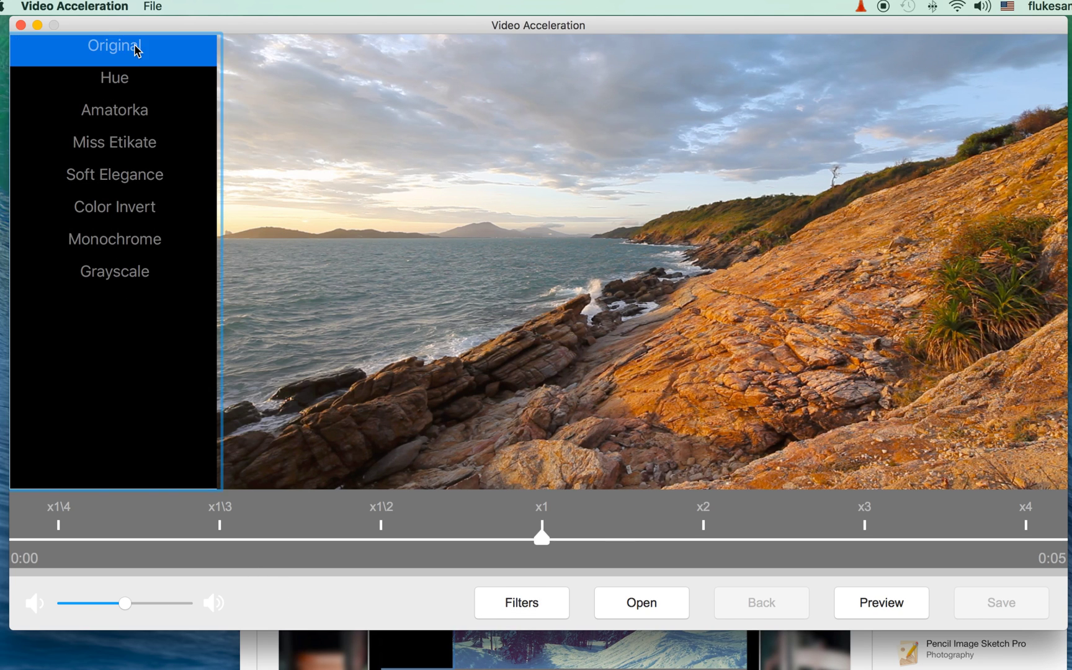
pyautogui.click(136, 87)
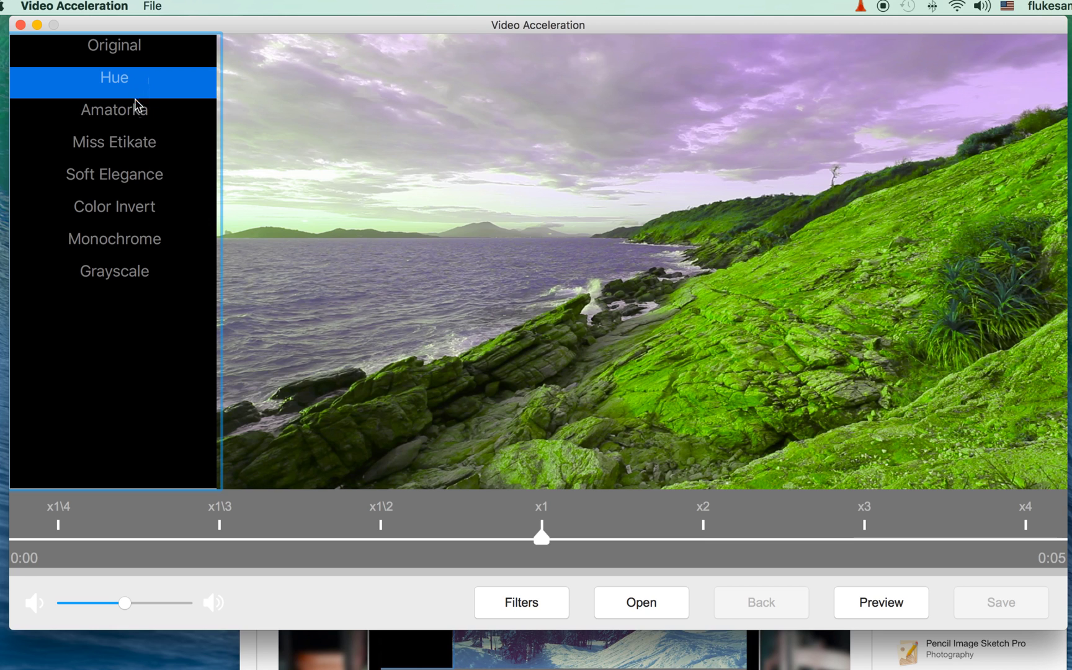
pyautogui.click(141, 119)
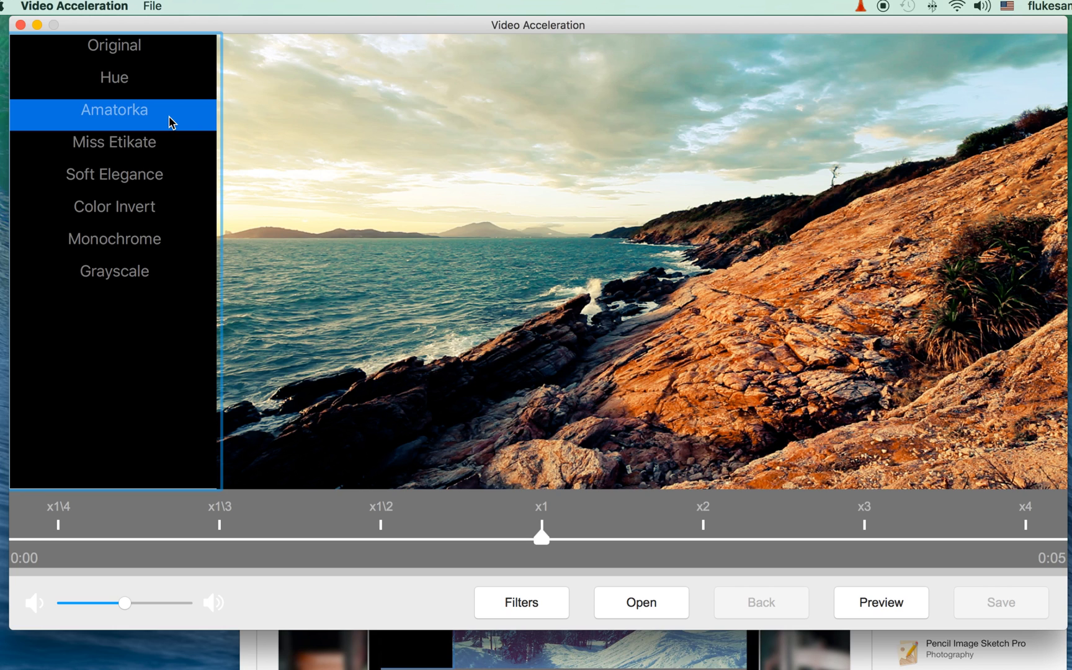
pyautogui.click(168, 151)
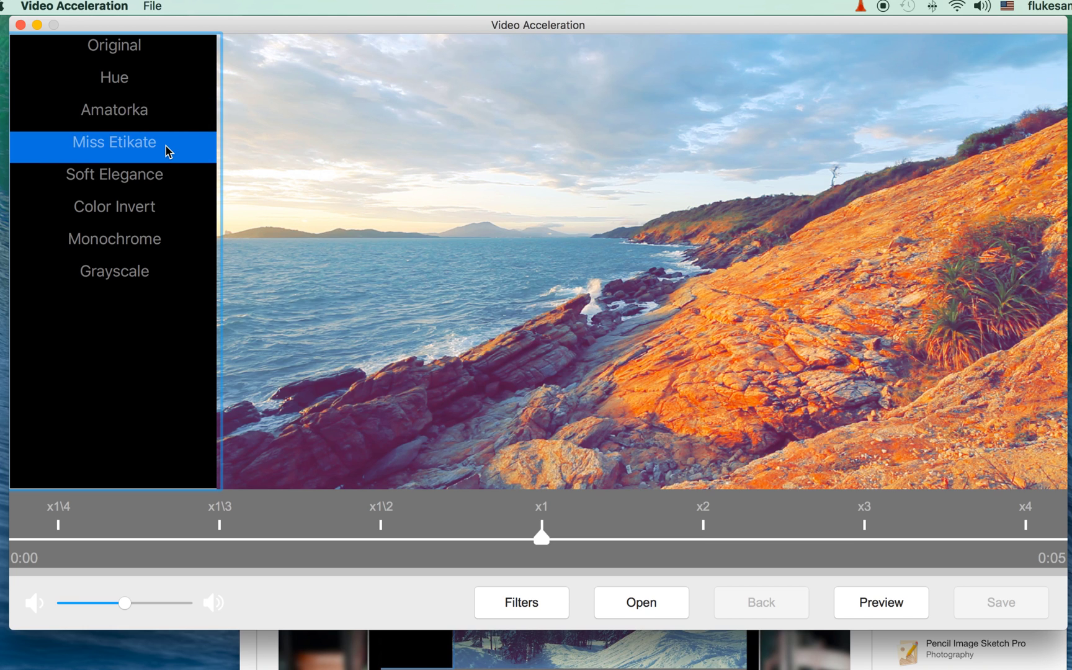
pyautogui.click(166, 185)
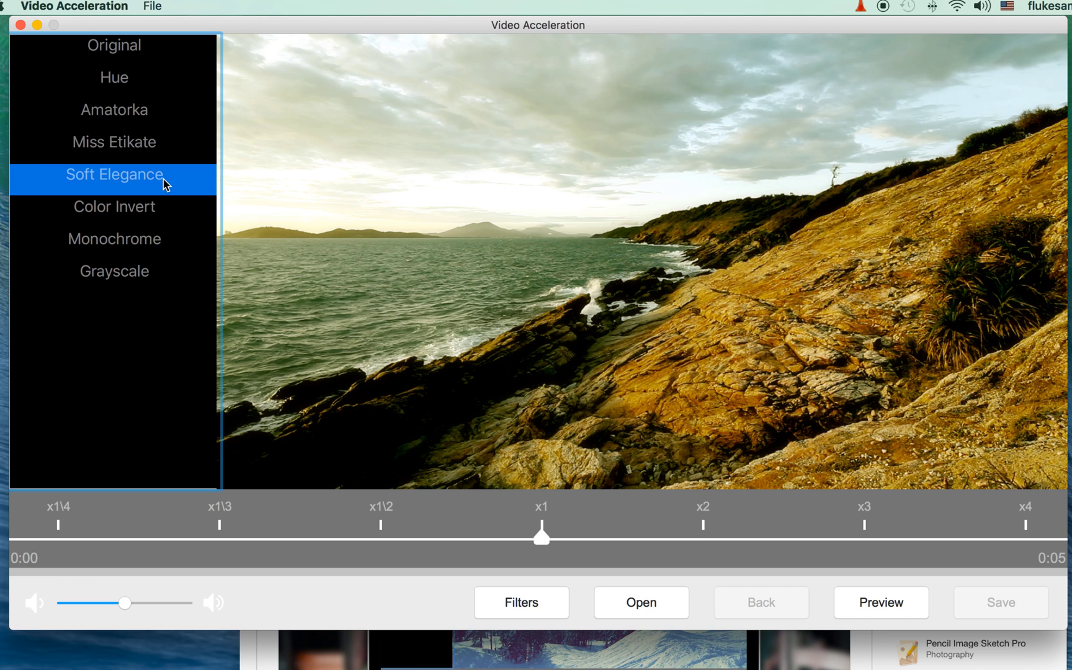
pyautogui.click(165, 211)
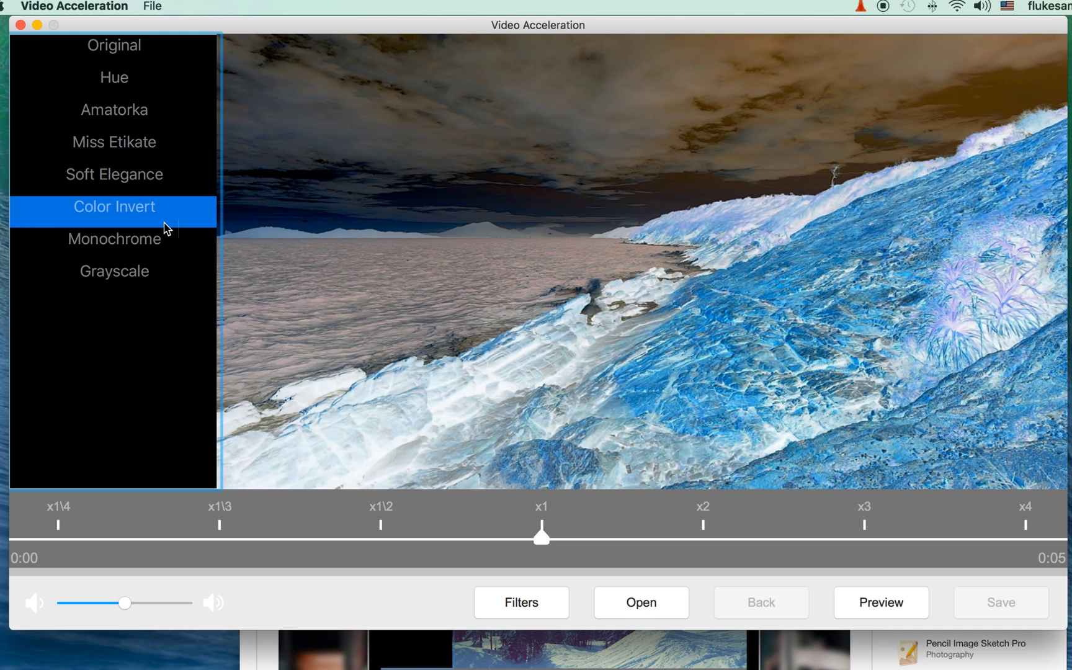
# Apply Monochrome, then Grayscale, and pick the tiger clip FLK_9778_0.mov as the next video
pyautogui.click(165, 247)
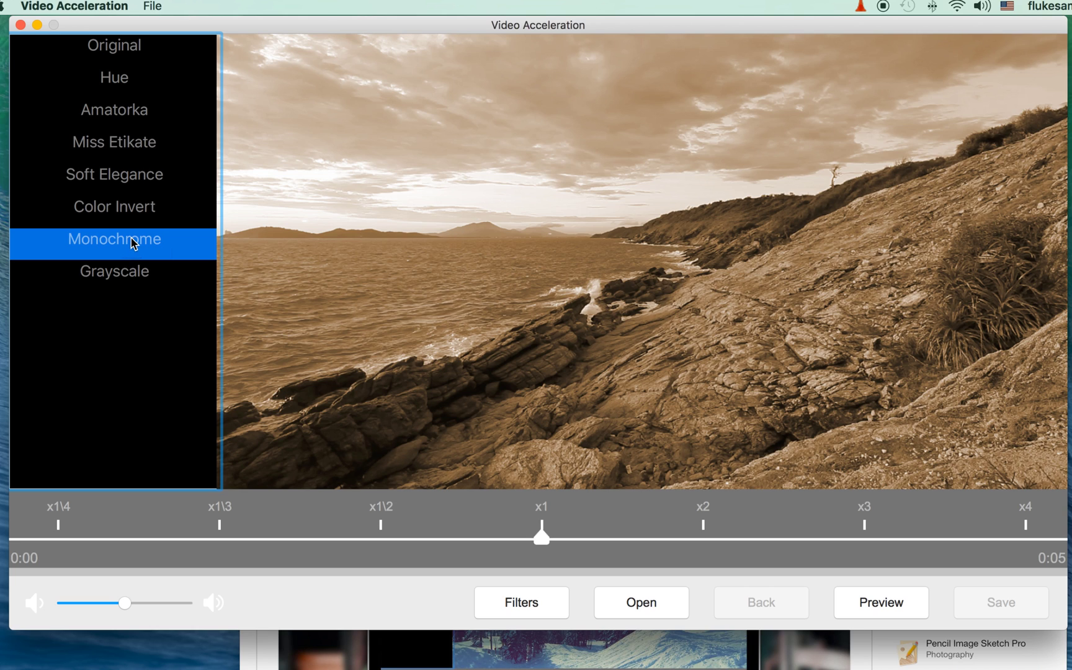
pyautogui.click(135, 281)
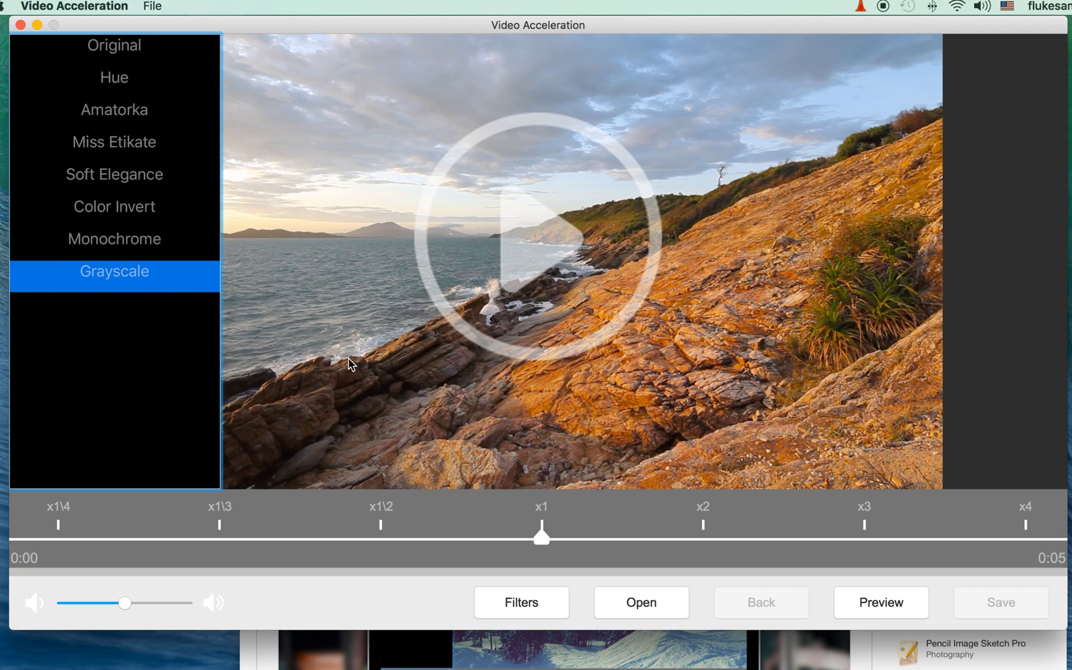
pyautogui.click(627, 605)
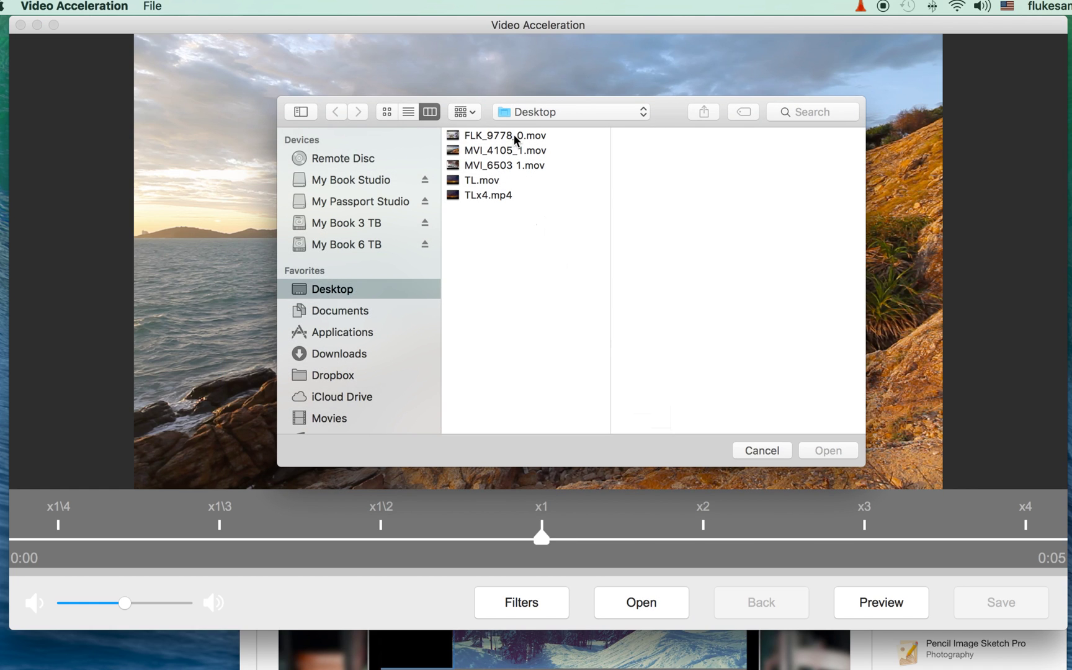
pyautogui.click(514, 135)
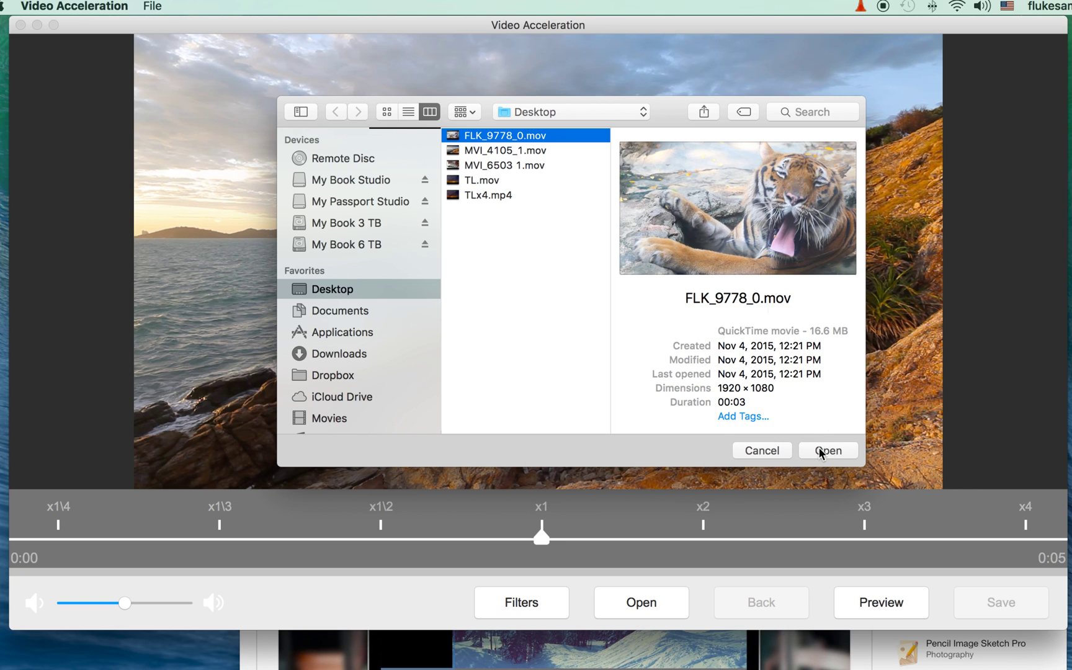
# Load the tiger clip FLK_9778_0.mov into the player
pyautogui.moveTo(827, 187)
pyautogui.click(832, 449)
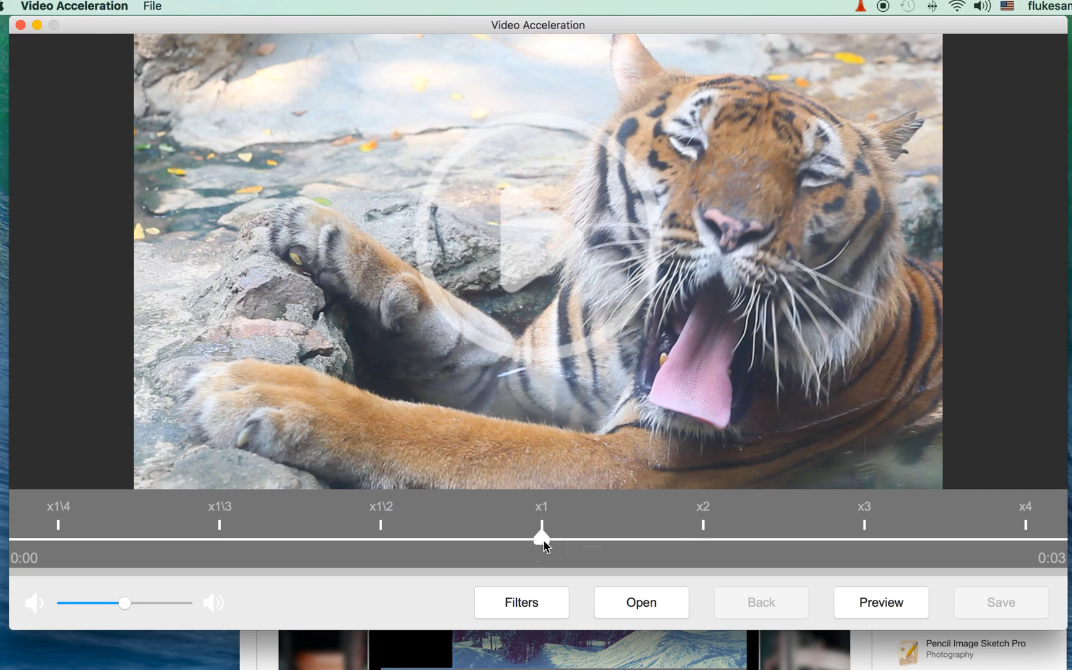
# Preview and play the tiger clip at x1/2, discard it unsaved, then set speed to x1/3
pyautogui.click(380, 521)
pyautogui.click(881, 602)
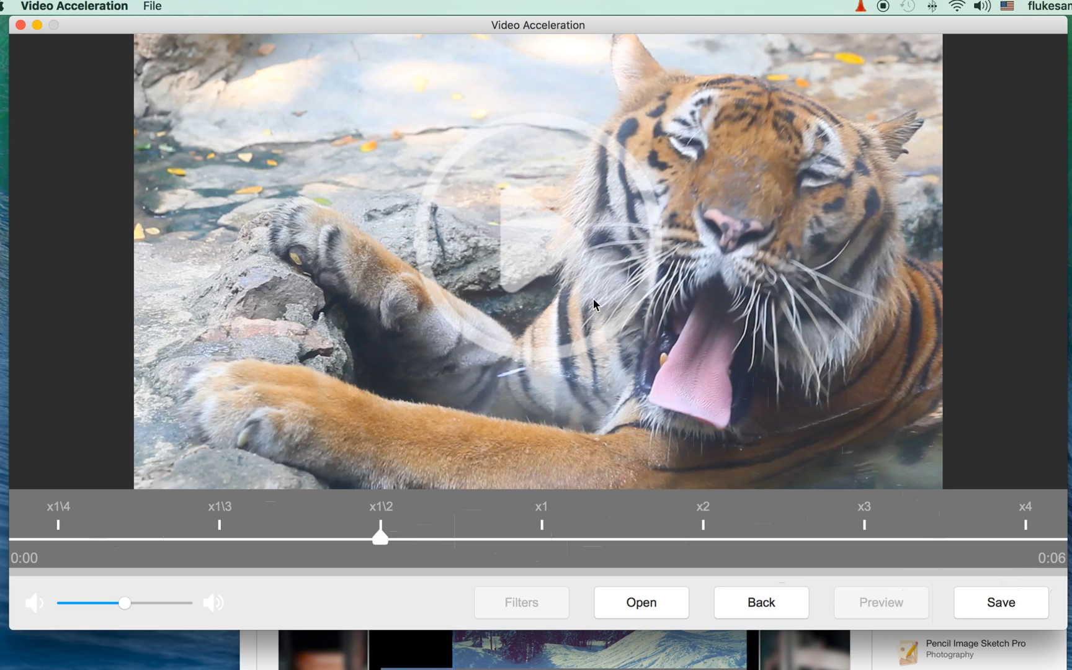
pyautogui.click(546, 242)
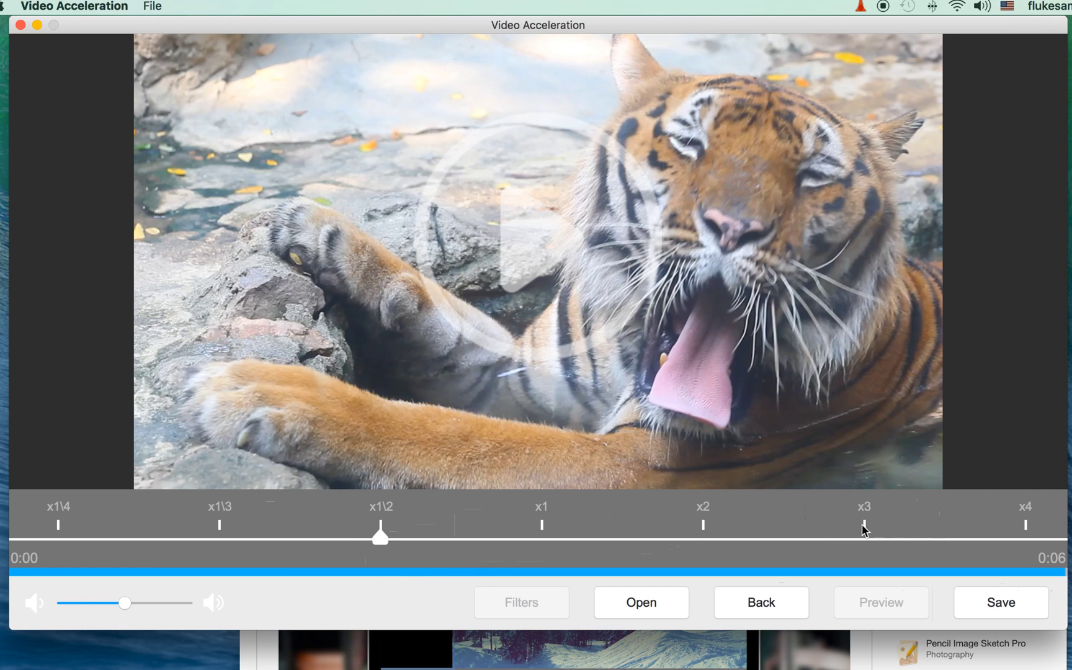
pyautogui.click(793, 598)
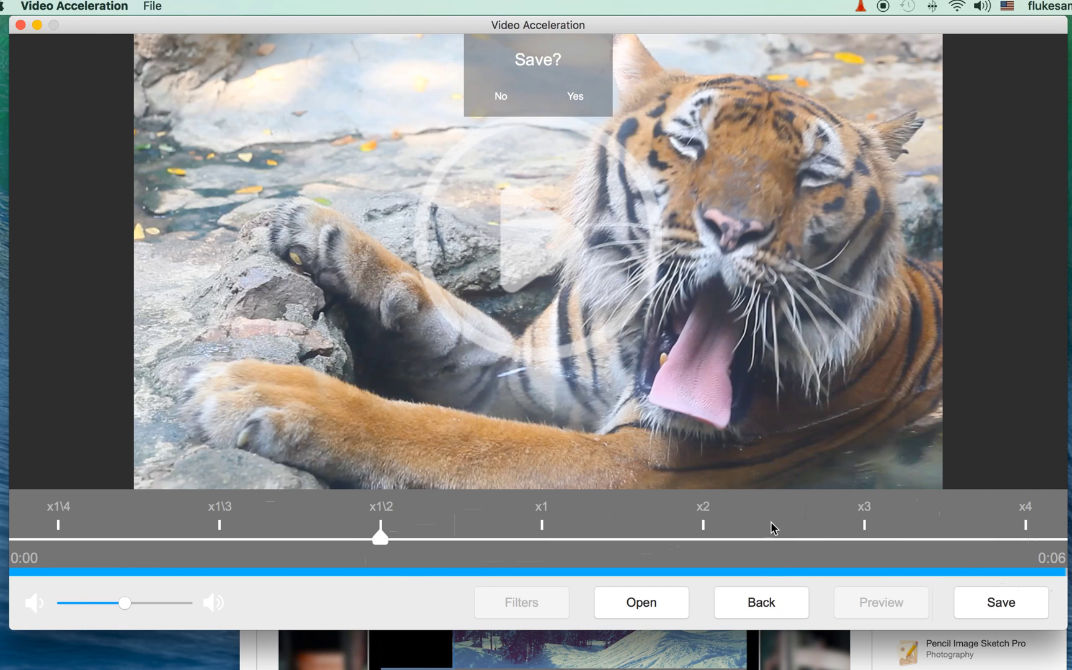
pyautogui.click(500, 97)
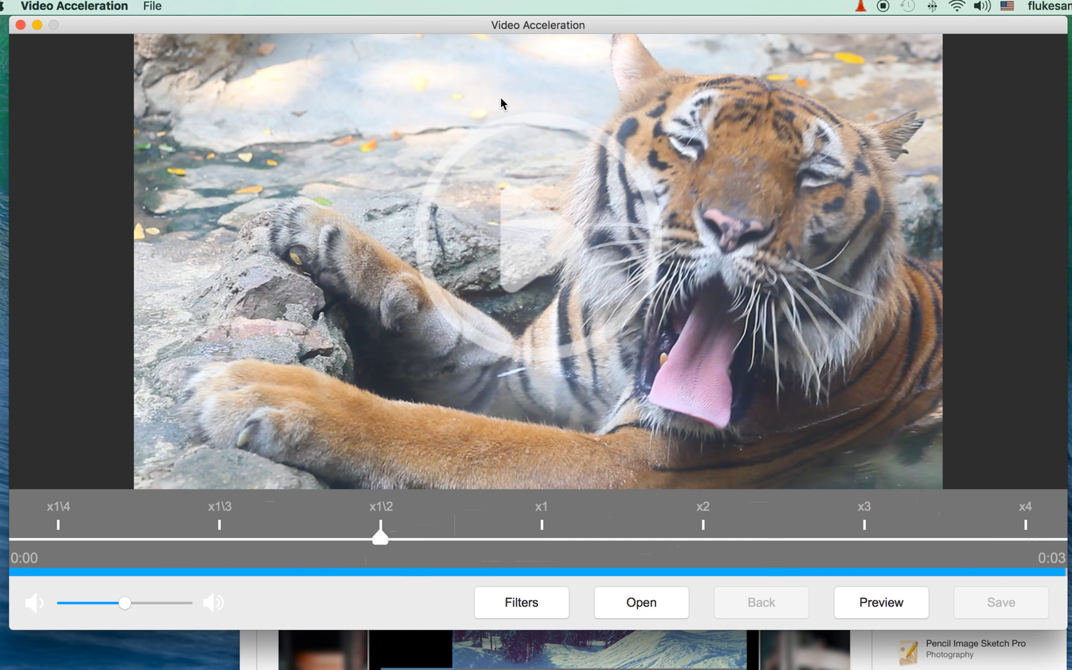
pyautogui.click(218, 516)
# Render and play the x1/3 tiger preview, then choose MVI_6503 1.mov to open
pyautogui.click(859, 601)
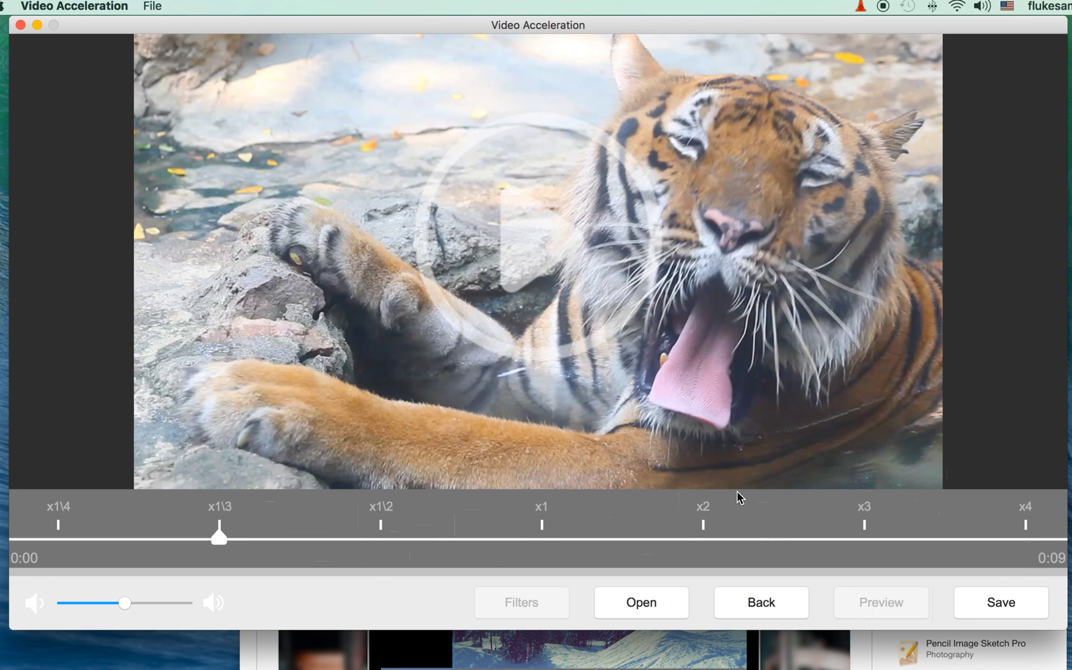
pyautogui.click(529, 227)
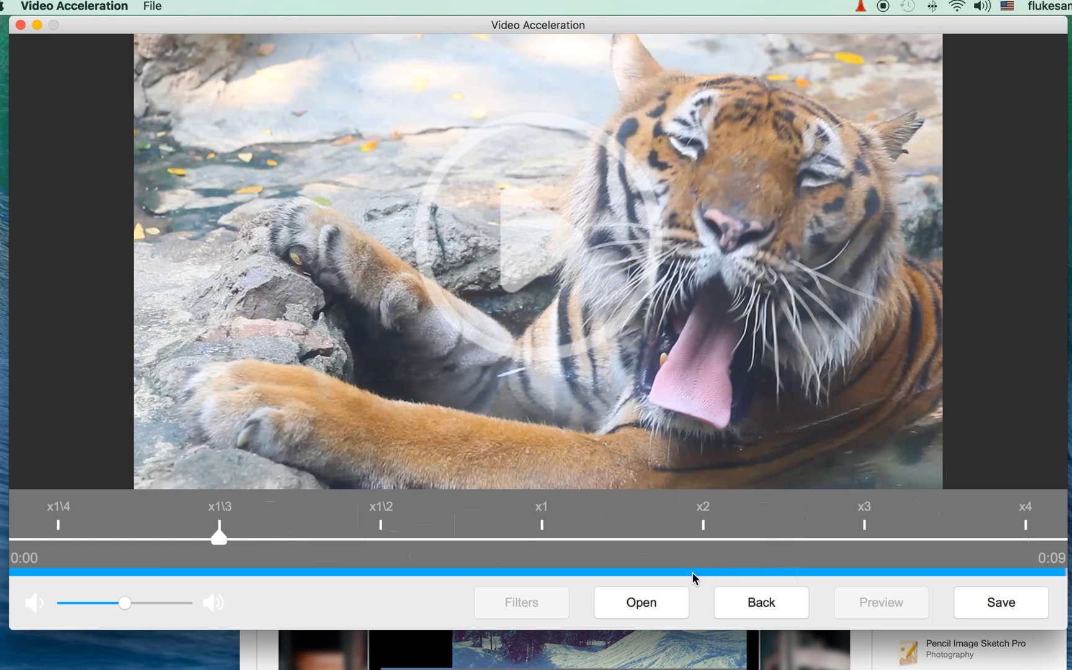
pyautogui.click(664, 599)
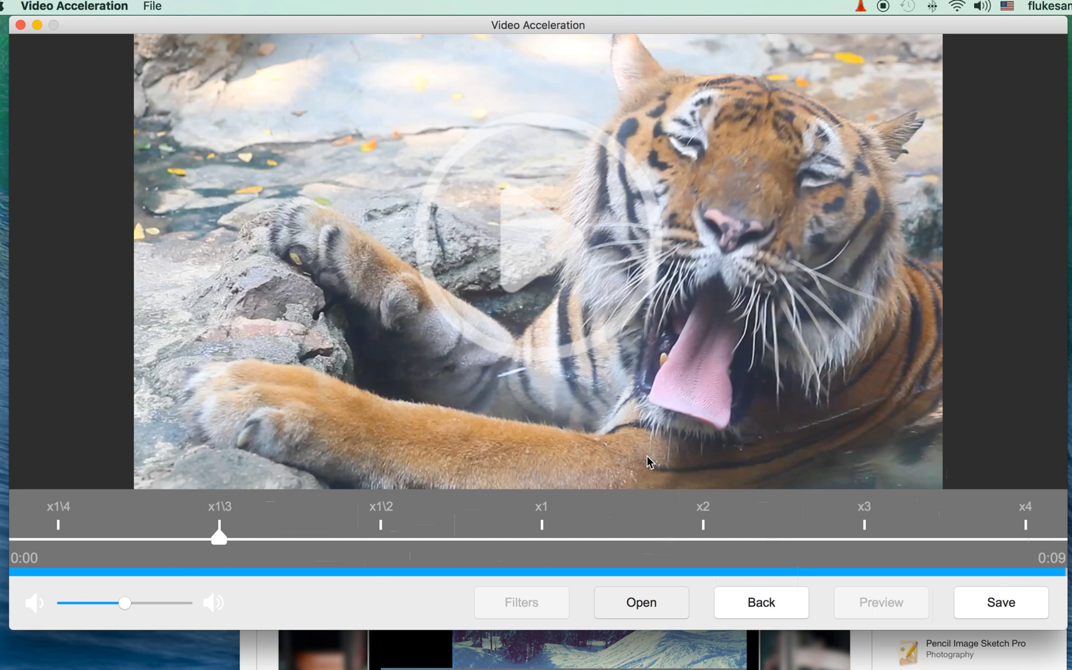
pyautogui.click(536, 164)
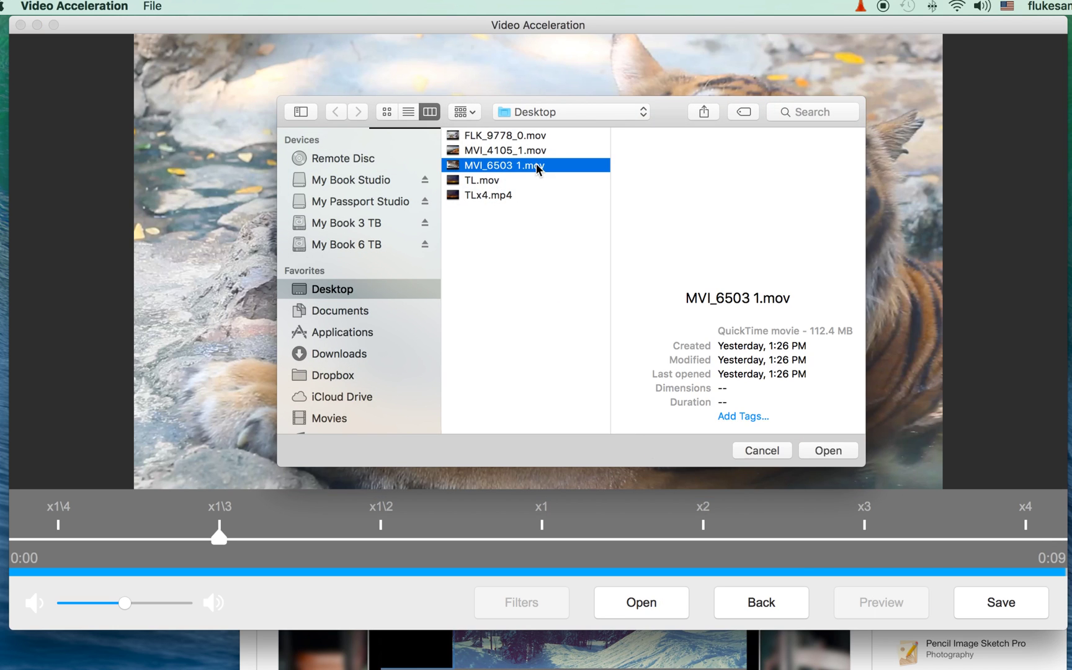
# Load MVI_6503 1.mov, play it at normal speed, and render an x4 preview
pyautogui.click(836, 449)
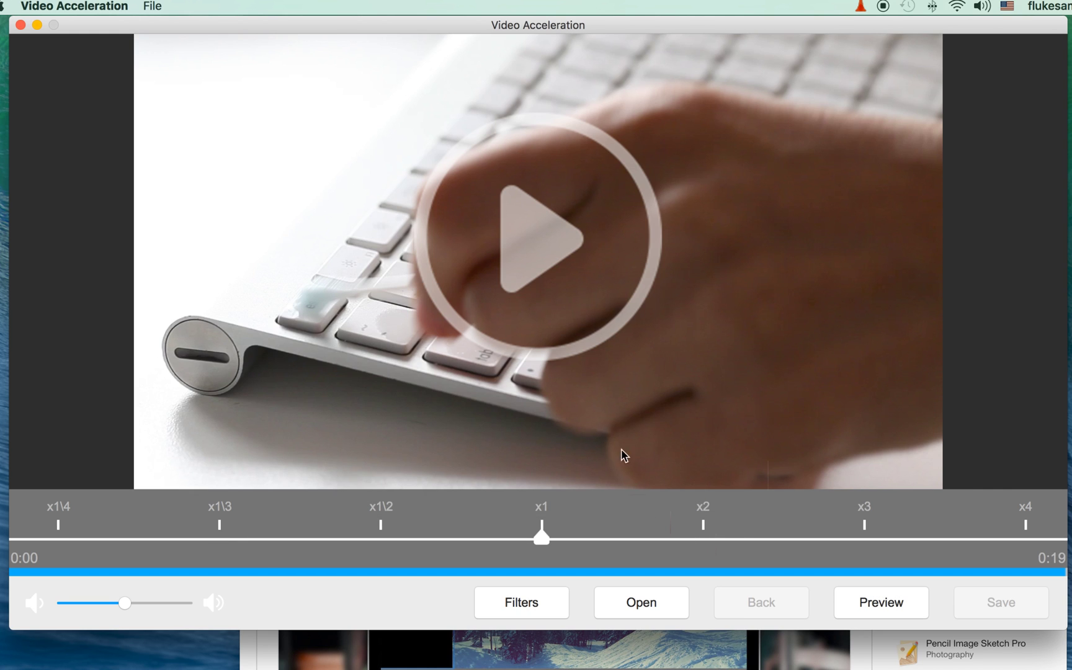
pyautogui.click(537, 240)
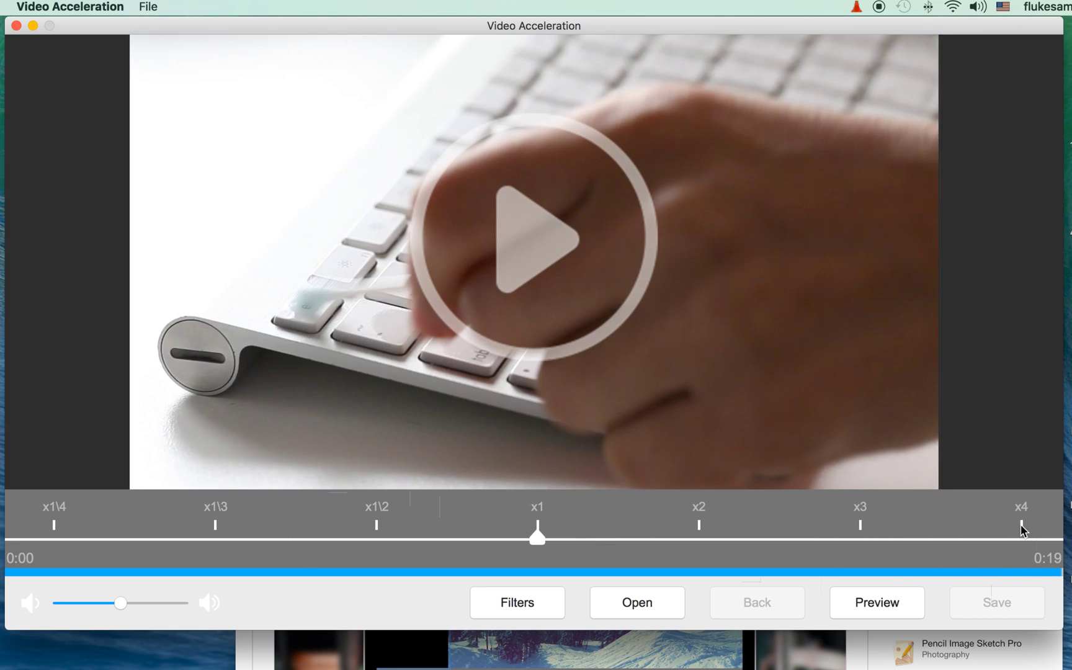
pyautogui.click(1021, 524)
pyautogui.click(861, 606)
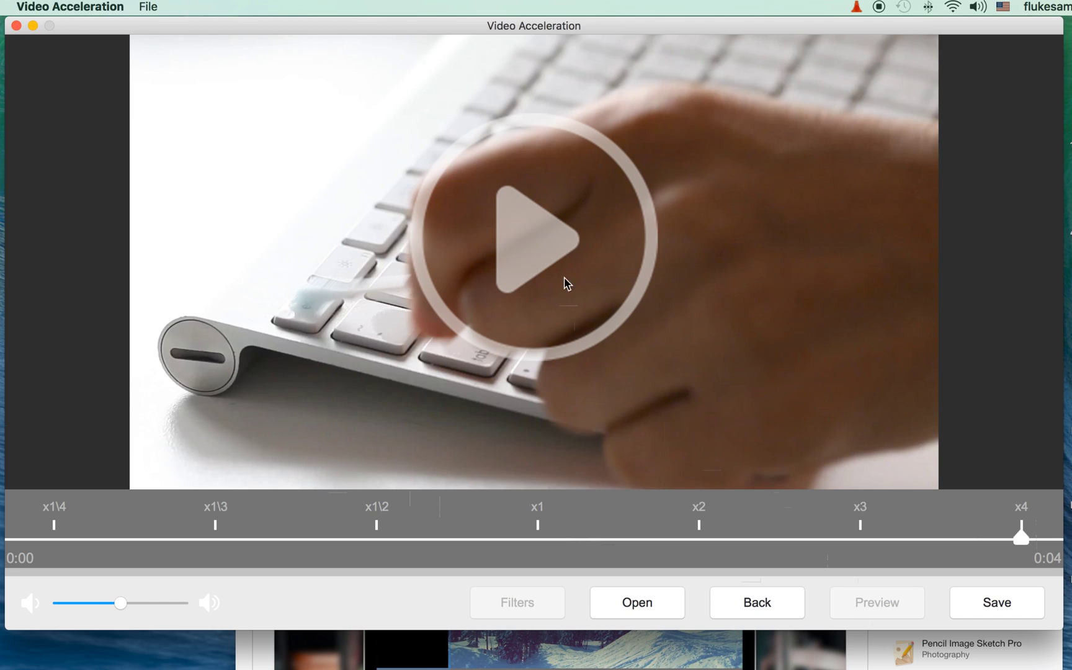
# Play the 0:04 x4 preview of the keyboard clip
pyautogui.click(539, 246)
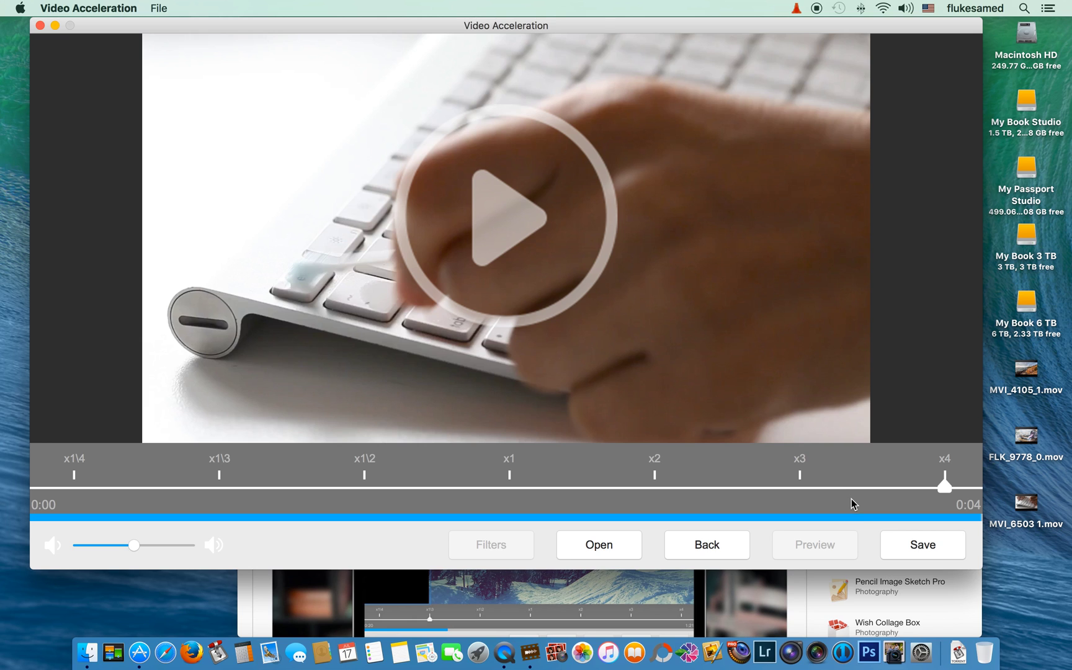
# Paste keyboard_x4.mp4 over the default file name and save the x4 clip to the Desktop
pyautogui.click(907, 546)
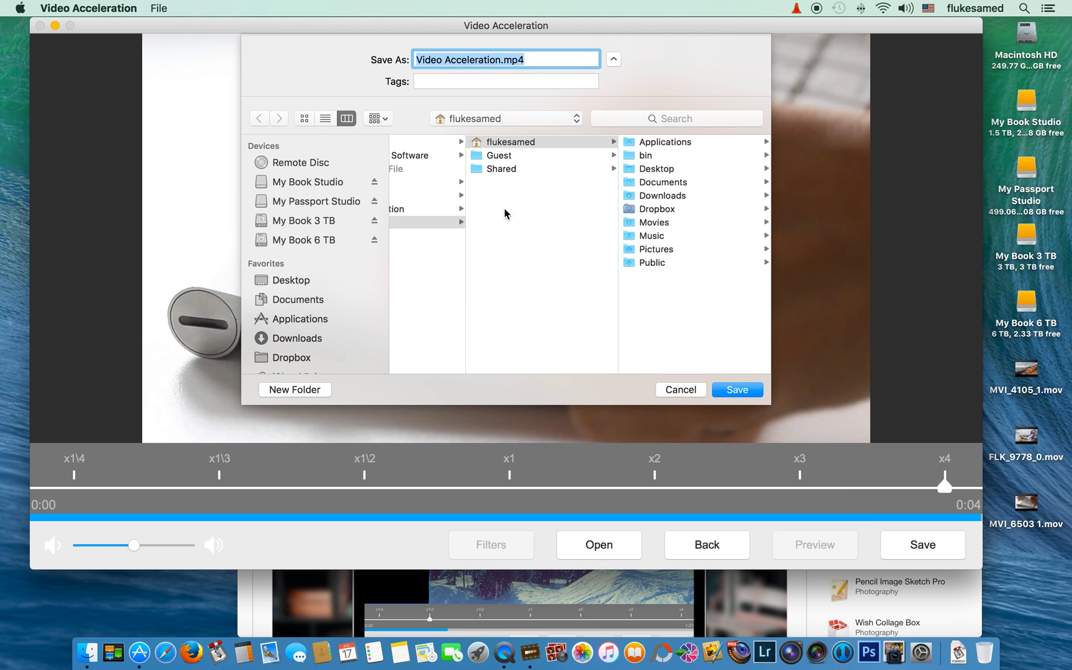
pyautogui.click(496, 59)
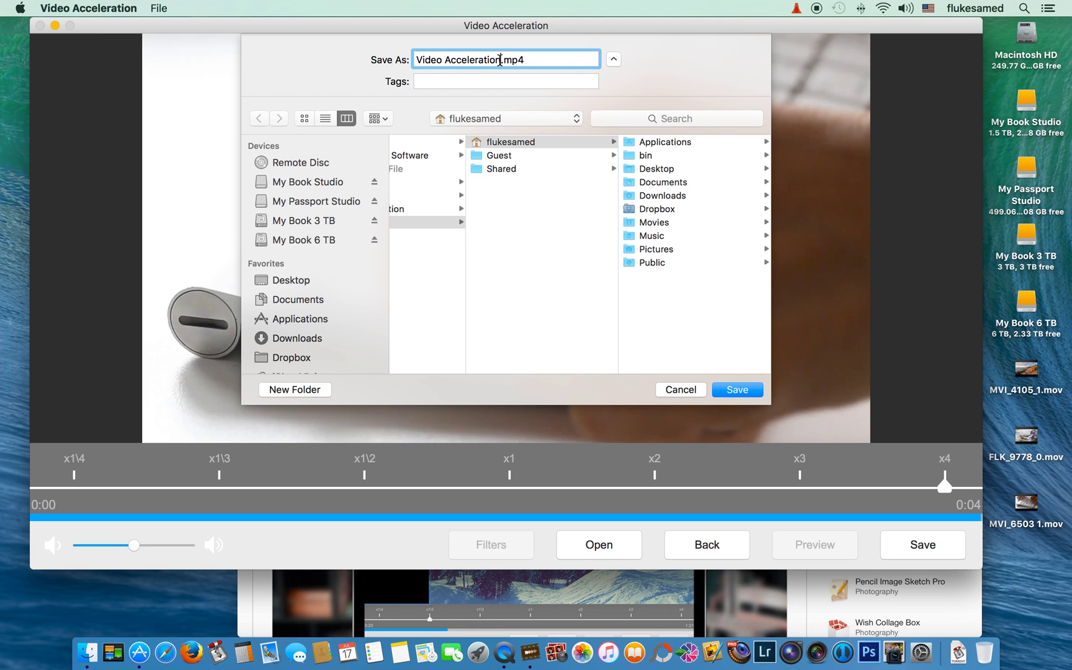
pyautogui.moveTo(497, 60); pyautogui.dragTo(382, 59)
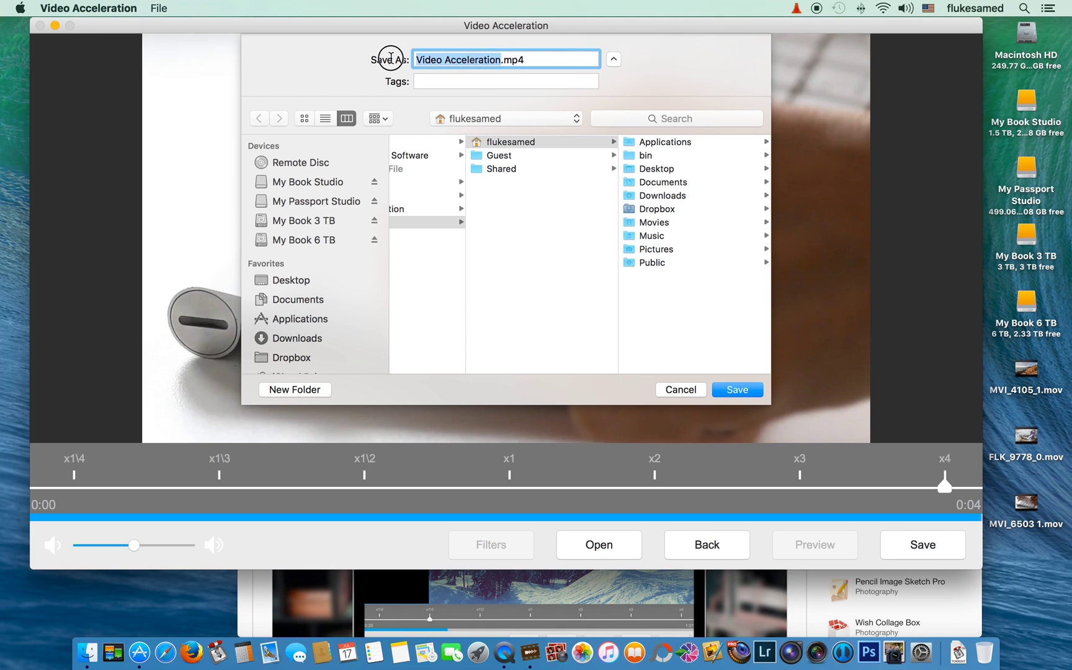
pyautogui.rightClick(494, 58)
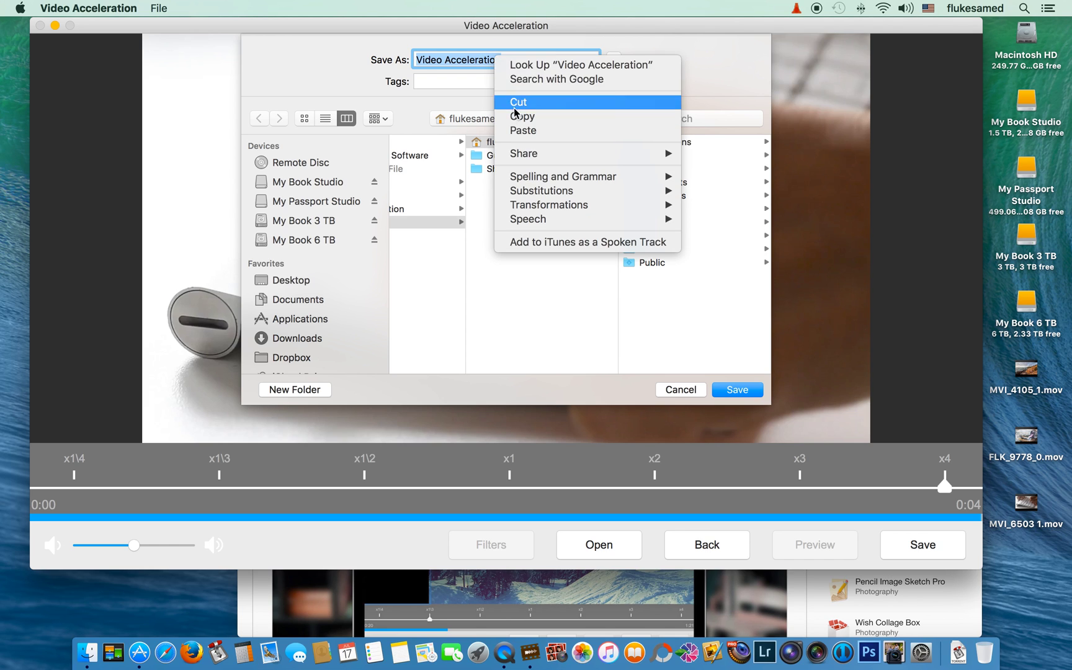
pyautogui.click(514, 130)
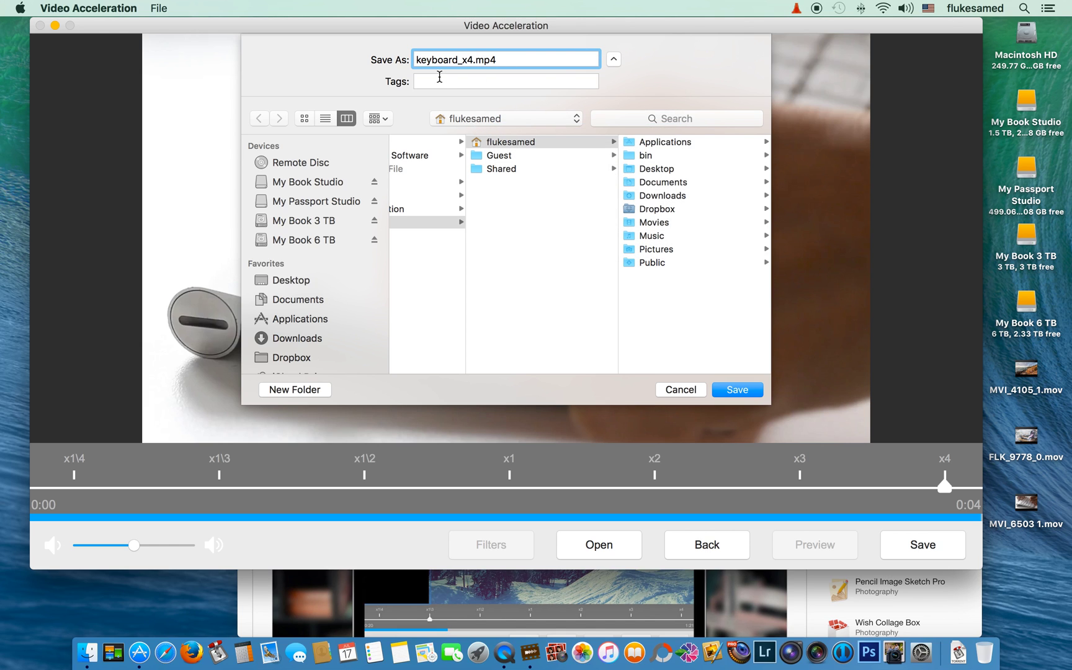
pyautogui.press('Left')
pyautogui.press('Left')
pyautogui.press('Left')
pyautogui.press('Left')
pyautogui.click(343, 281)
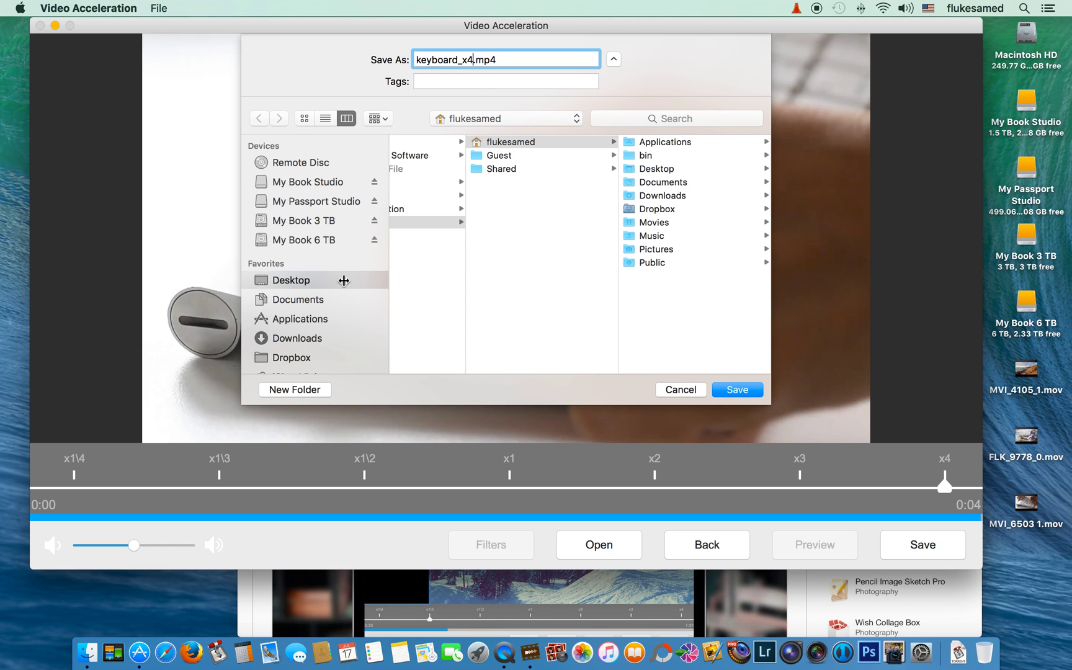
pyautogui.click(747, 391)
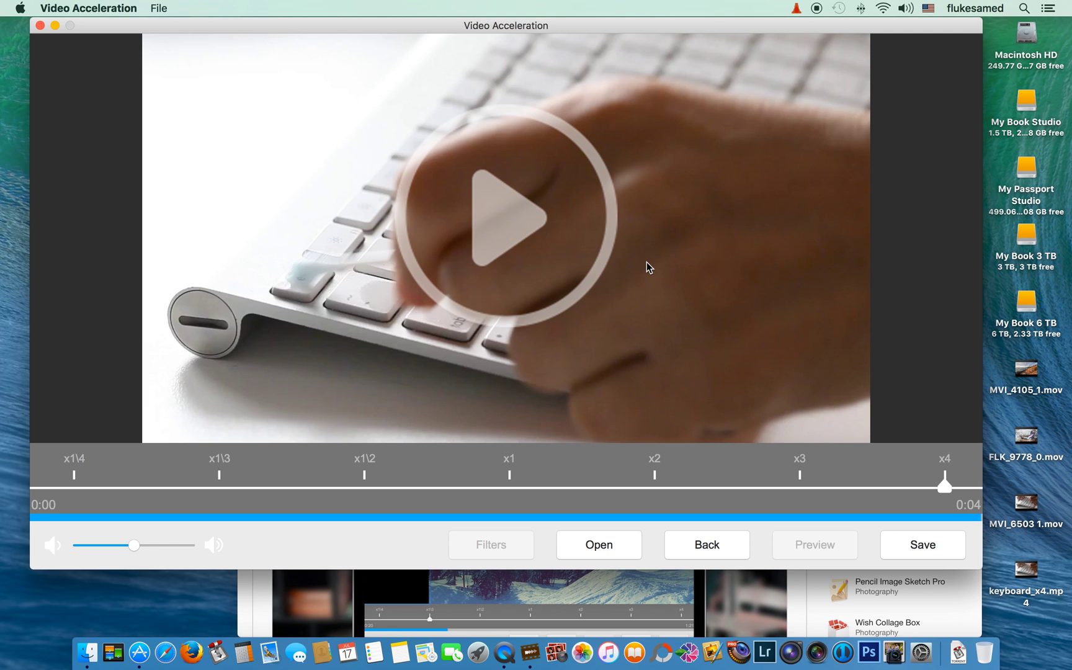
pyautogui.press('super+Tab')
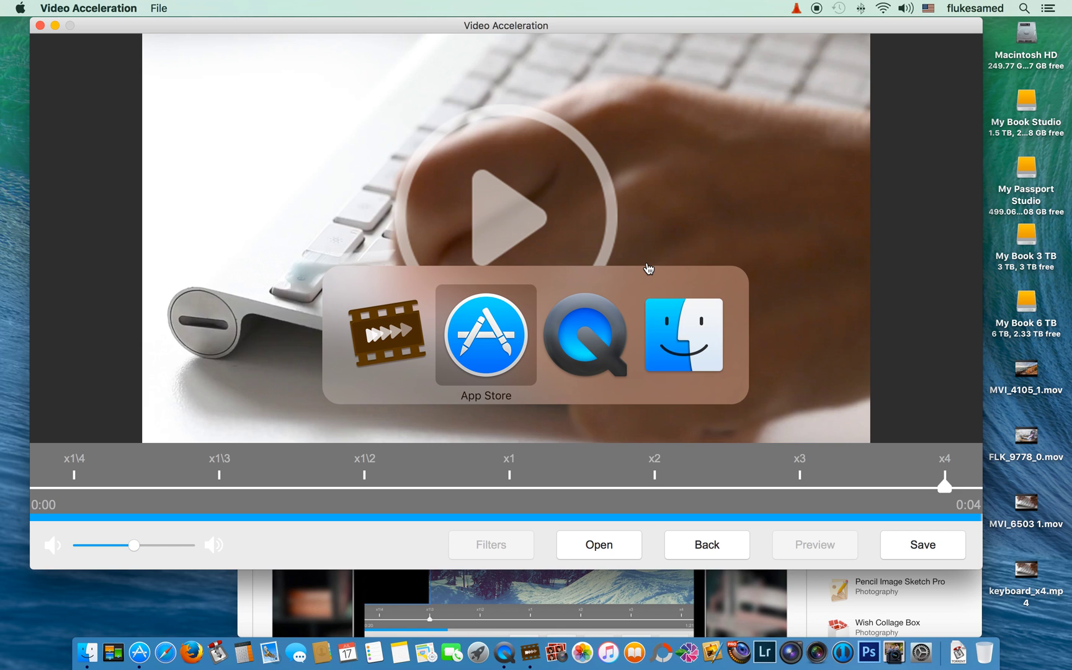
# Switch to Finder on Desktop 3, where the time-lapse files TL.mov and TLx4.mp4 are
pyautogui.press('super+Tab')
pyautogui.press('super+Tab')
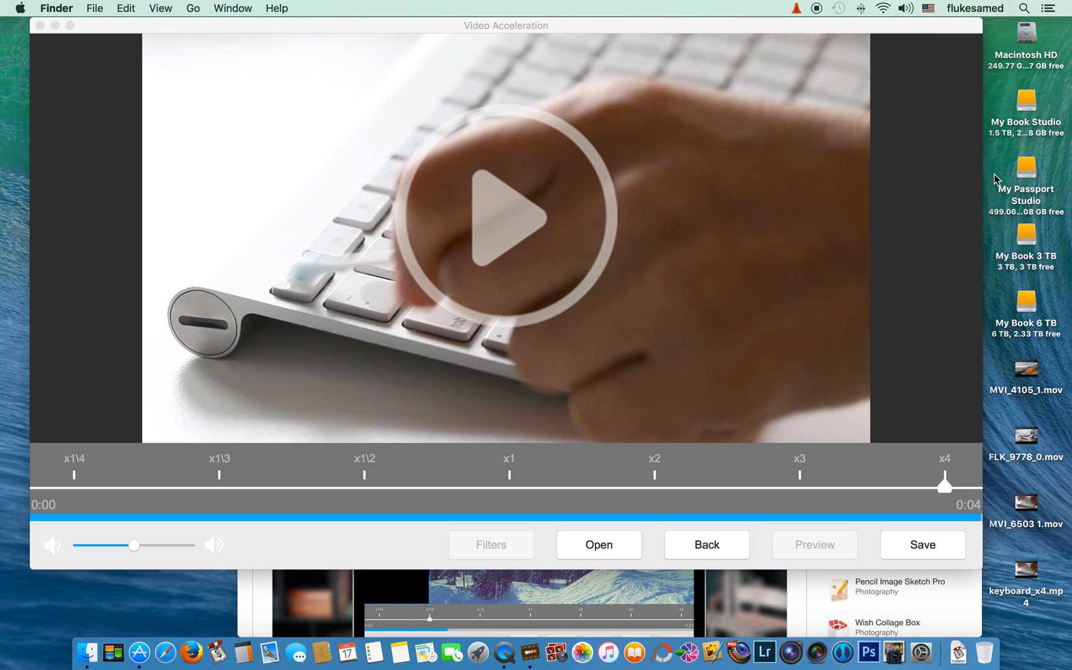
pyautogui.hotkey('ctrl', 'Up')
pyautogui.click(622, 76)
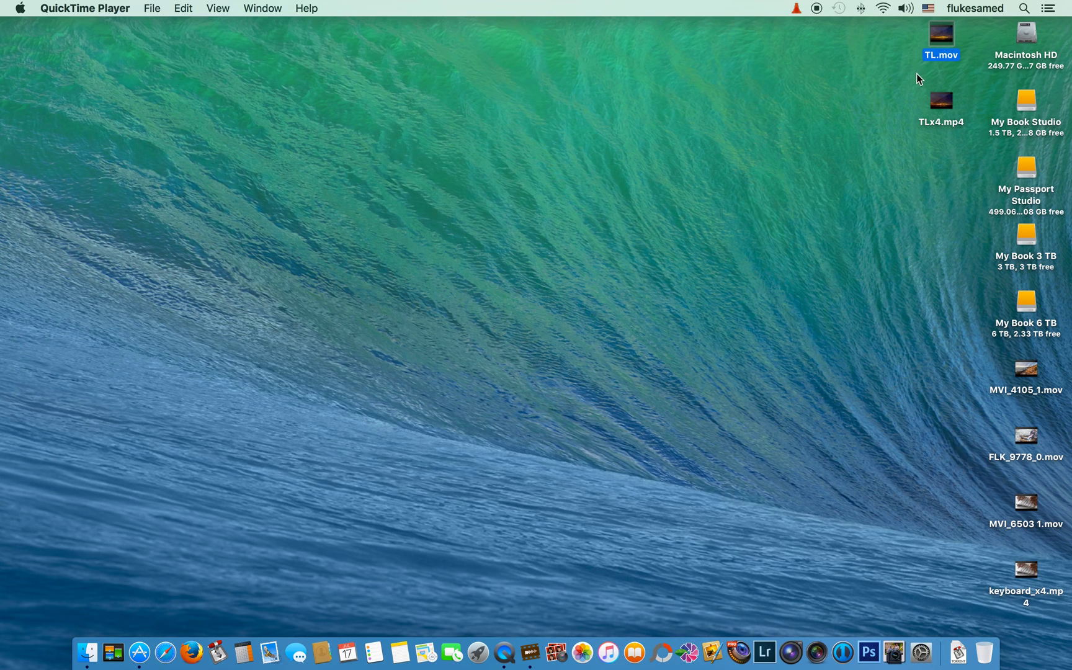
# Watch the original TL.mov time-lapse full screen in Quick Look, then close the preview
pyautogui.press('space')
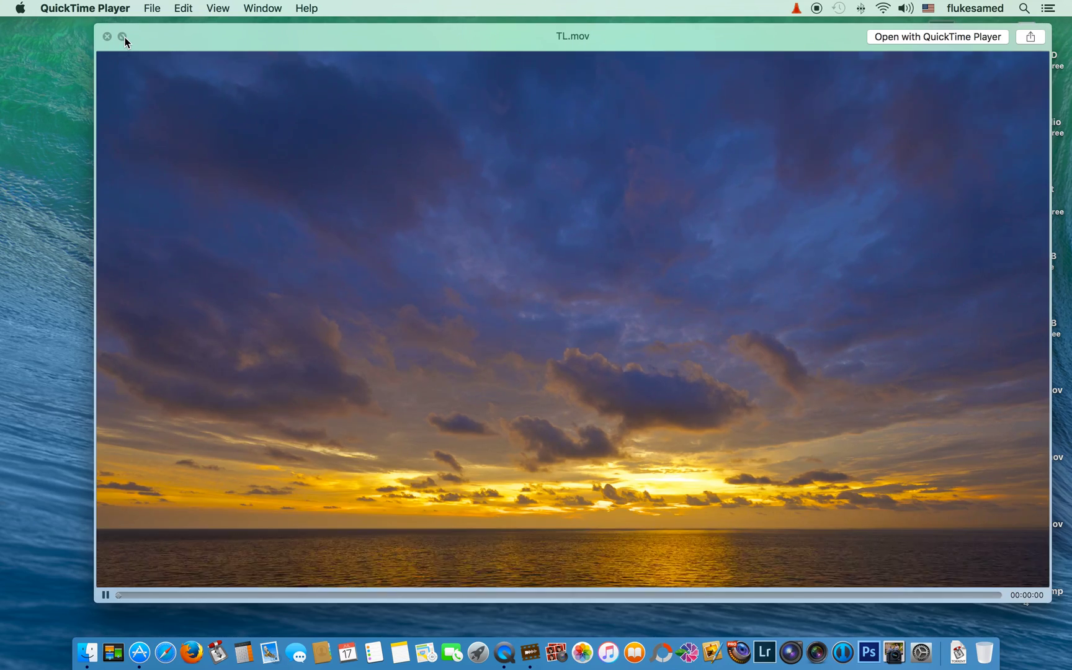
pyautogui.click(124, 36)
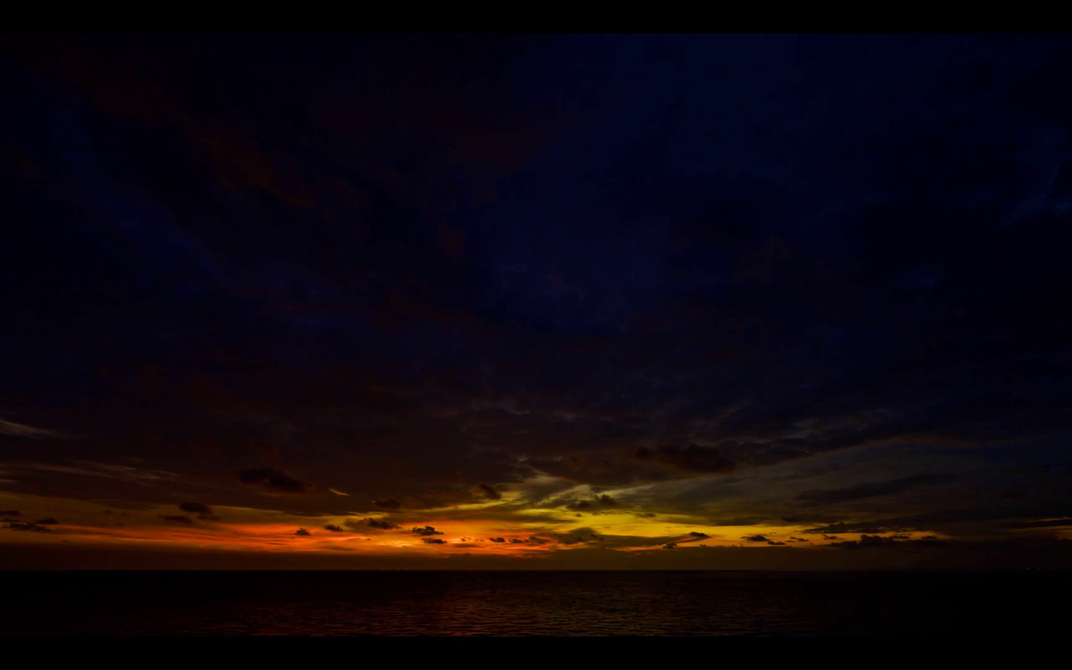
pyautogui.press('Escape')
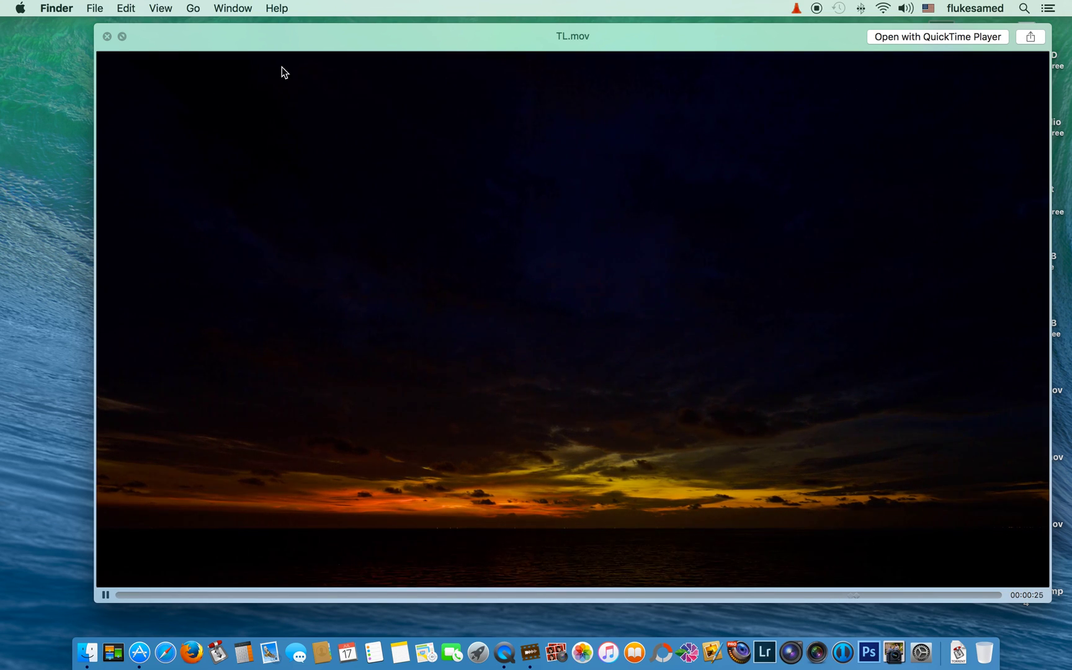
pyautogui.click(107, 37)
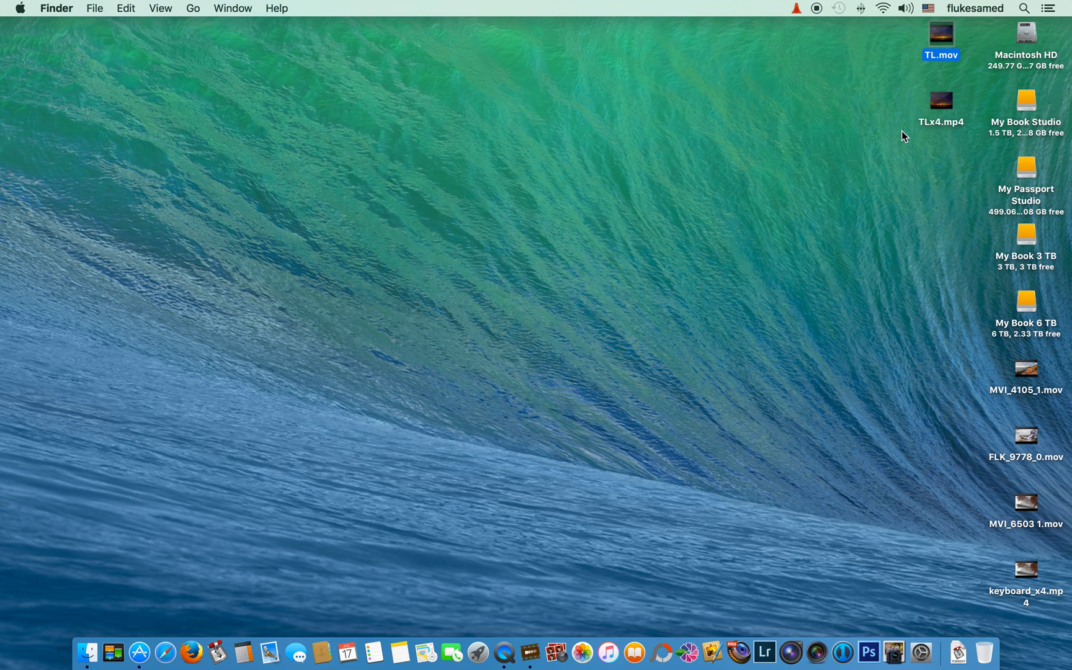
pyautogui.click(941, 104)
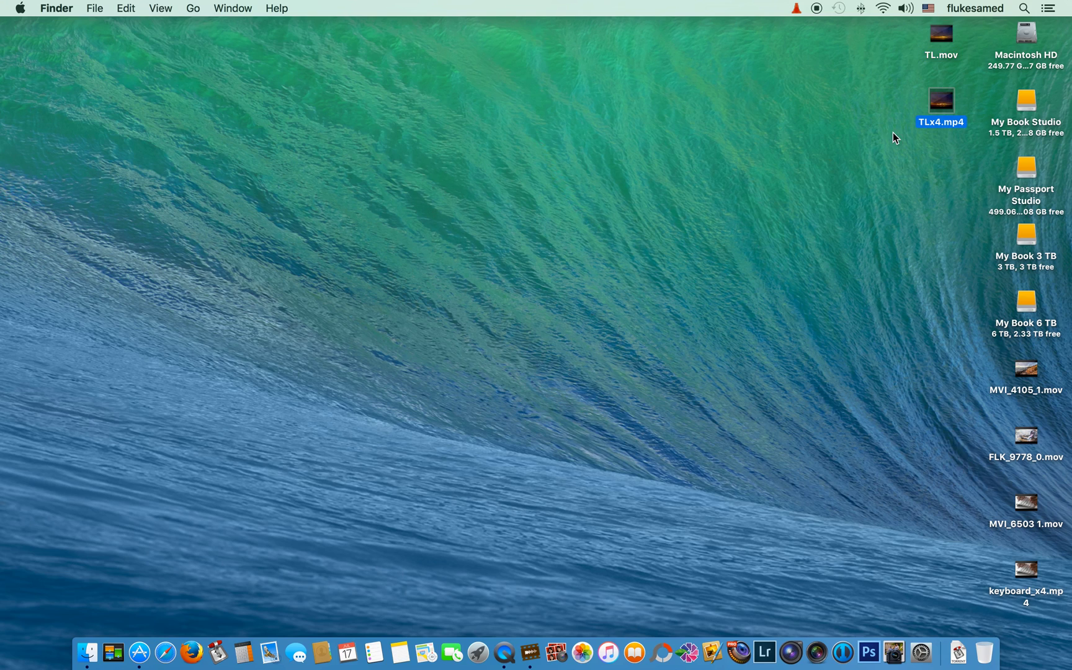
pyautogui.press('space')
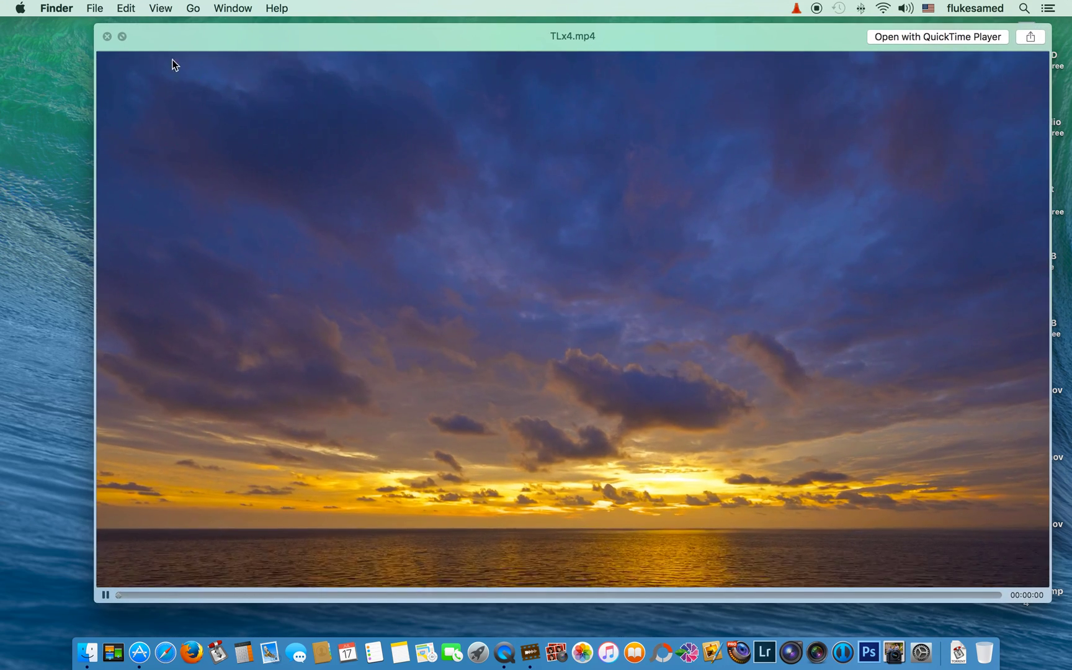
pyautogui.click(122, 37)
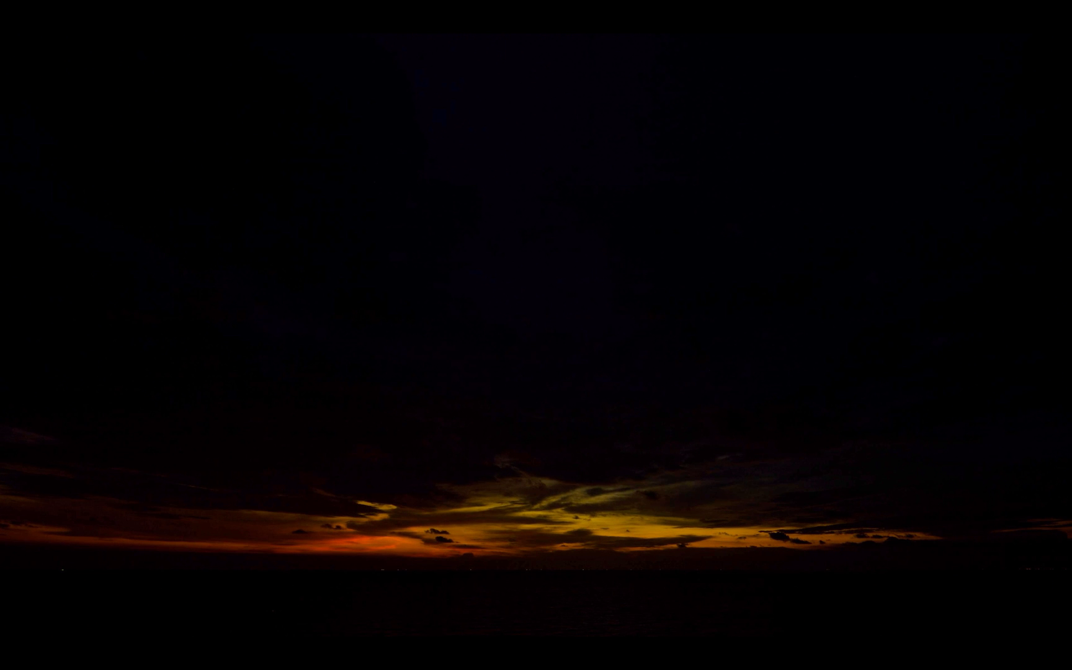
pyautogui.press('Escape')
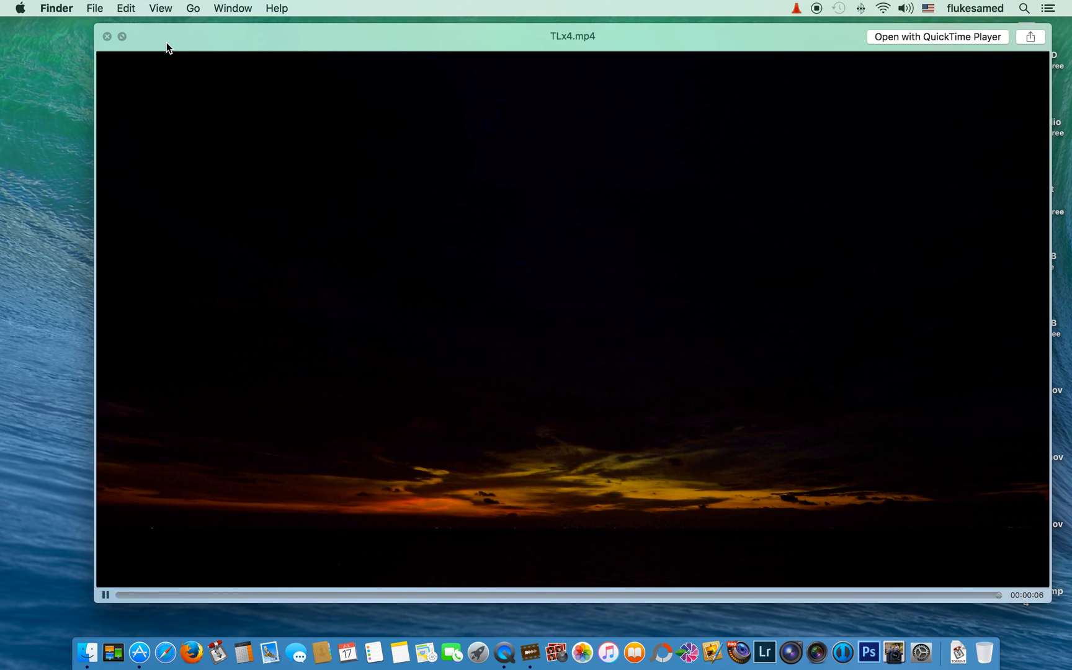
pyautogui.press('space')
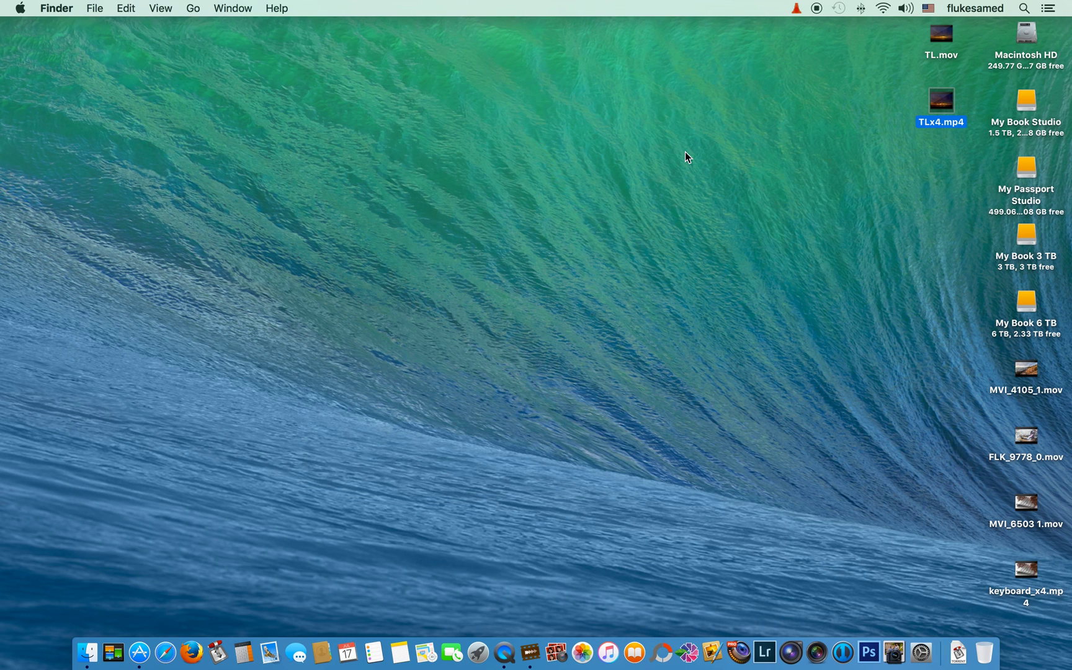
pyautogui.hotkey('ctrl', 'Up')
pyautogui.click(433, 60)
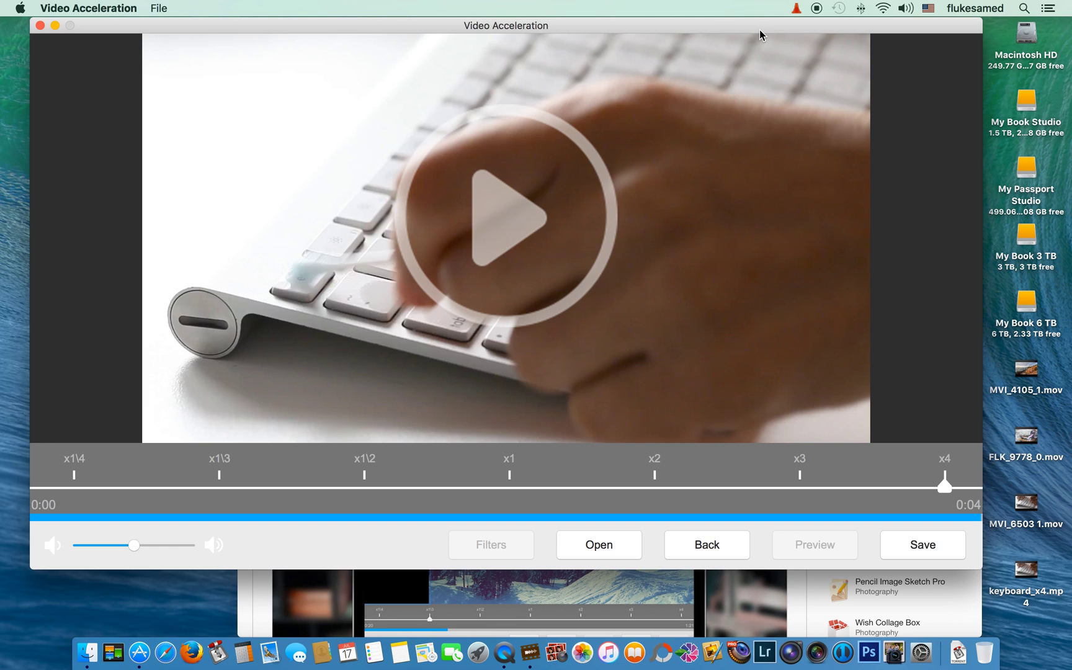
# Close the Video Acceleration window and scroll through the app's App Store description and How to Use steps
pyautogui.click(40, 26)
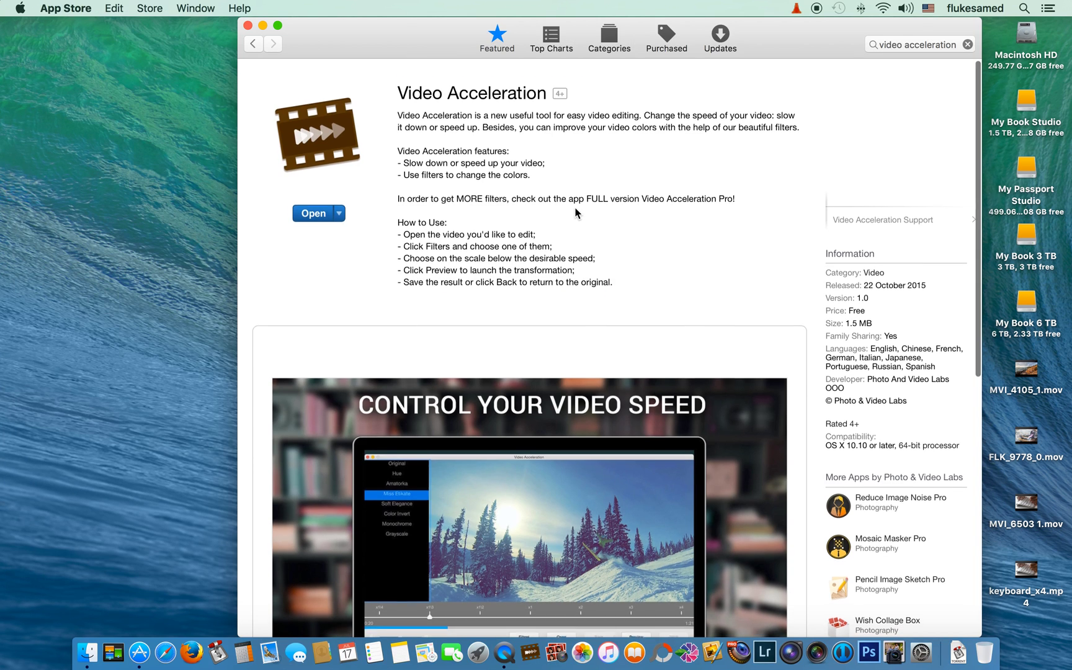
pyautogui.scroll(-5, 571, 207)
pyautogui.scroll(-1, 575, 212)
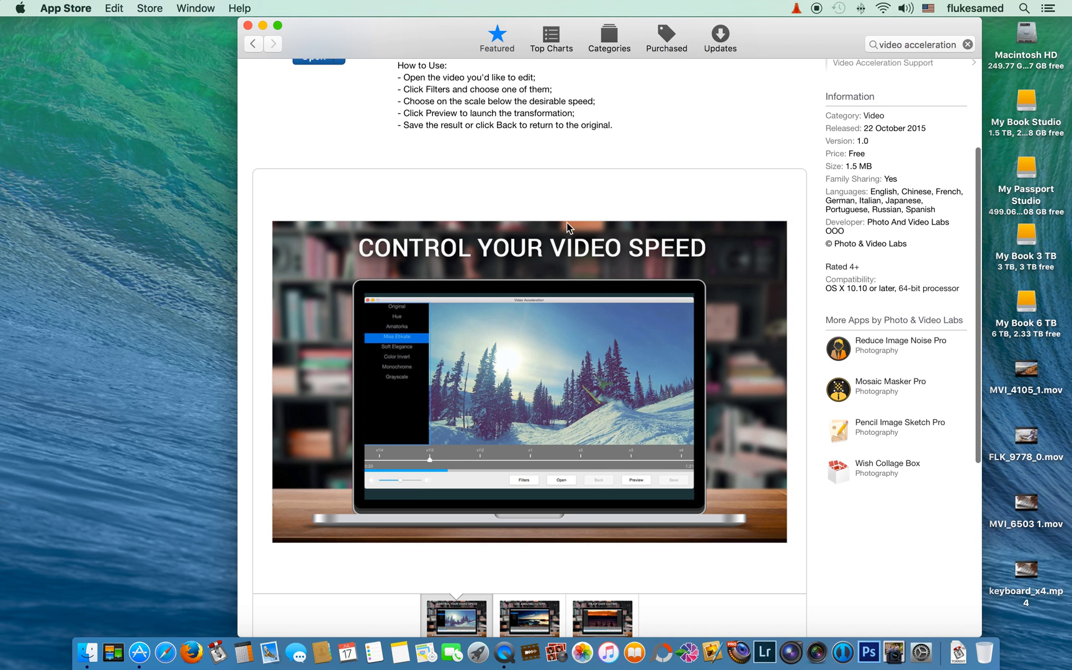
pyautogui.scroll(5, 566, 222)
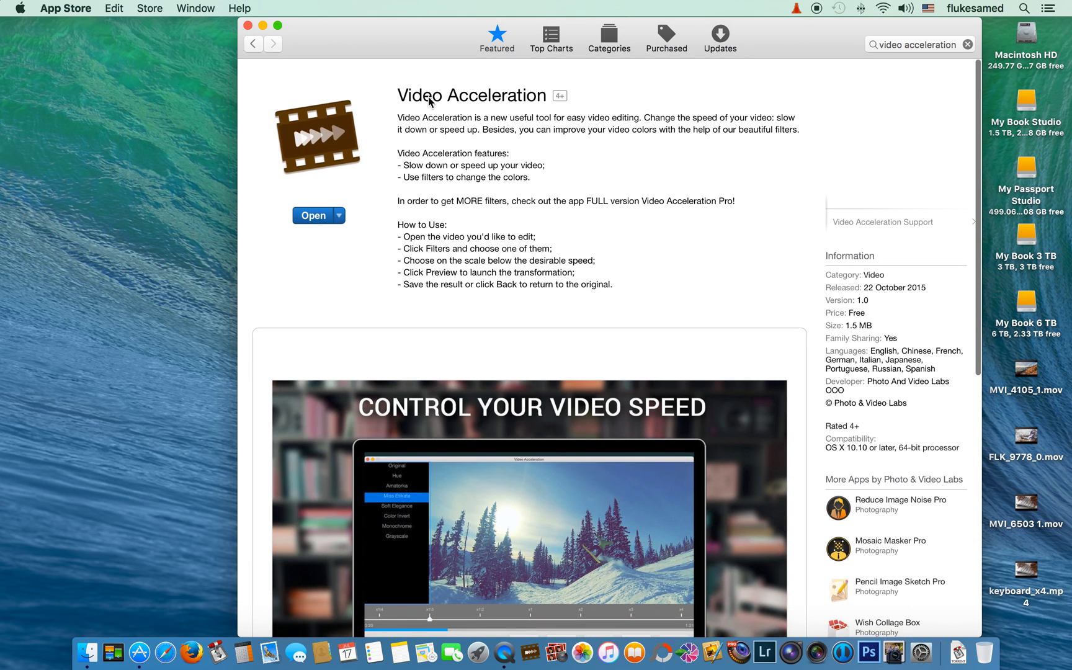